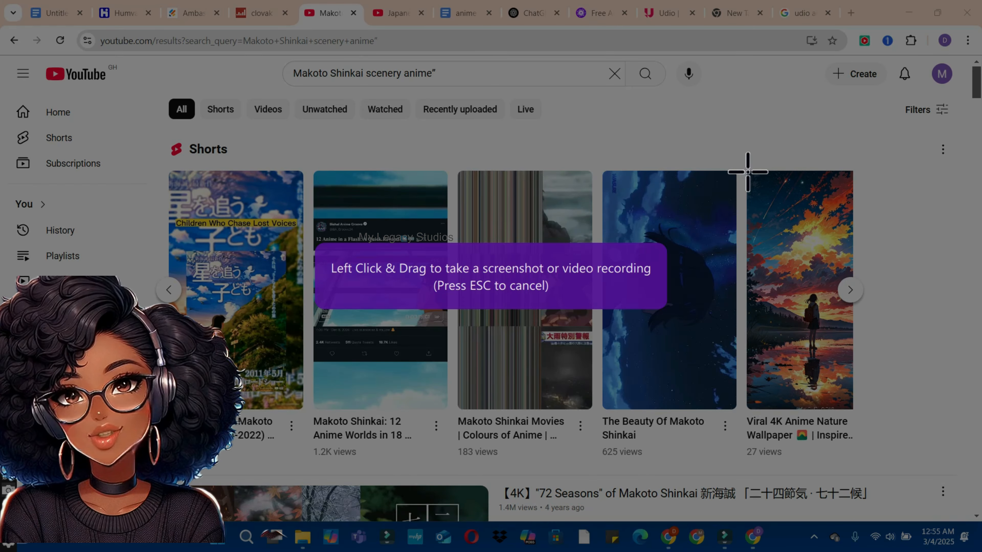
# Step: Capture a screenshot of the "Viral 4K Anime Nature Wallpaper" Shorts thumbnail in the YouTube results
pyautogui.moveTo(747, 172)
pyautogui.mouseDown()
pyautogui.moveTo(847, 366)
pyautogui.moveTo(850, 405)
pyautogui.mouseUp()
pyautogui.click(495, 385)
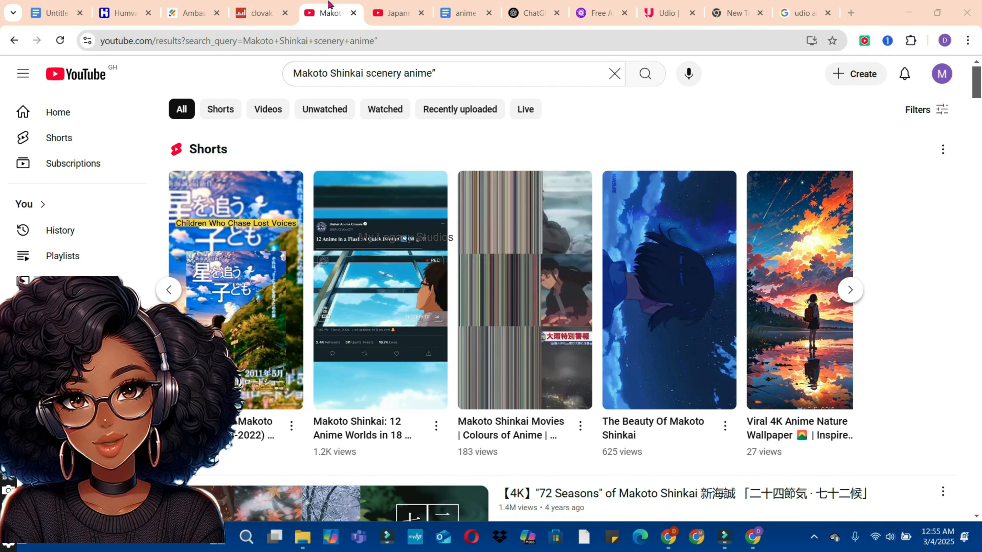
# Step: Switch to ChatGPT, upload the "ani" image from Downloads and ask "what type of image style is this."
pyautogui.click(531, 13)
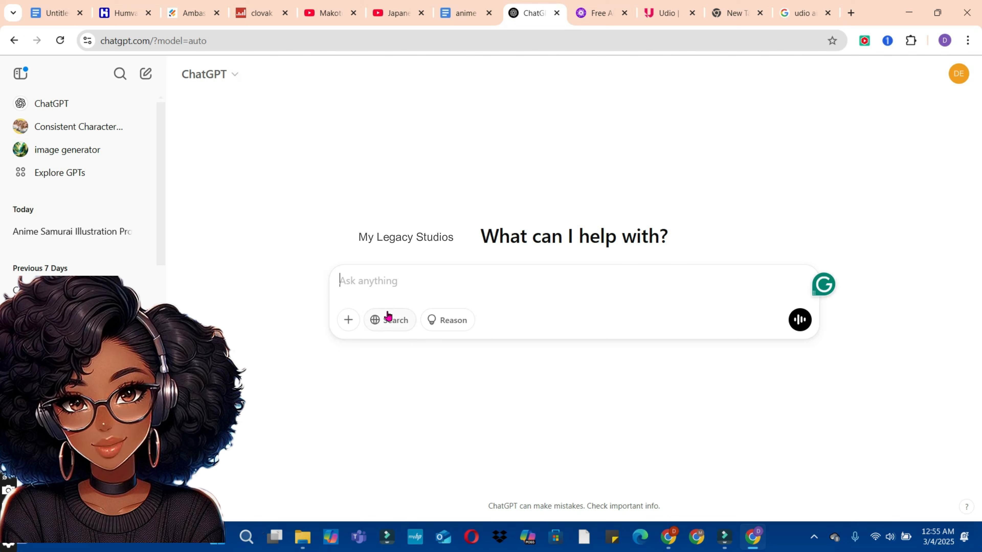
pyautogui.click(348, 323)
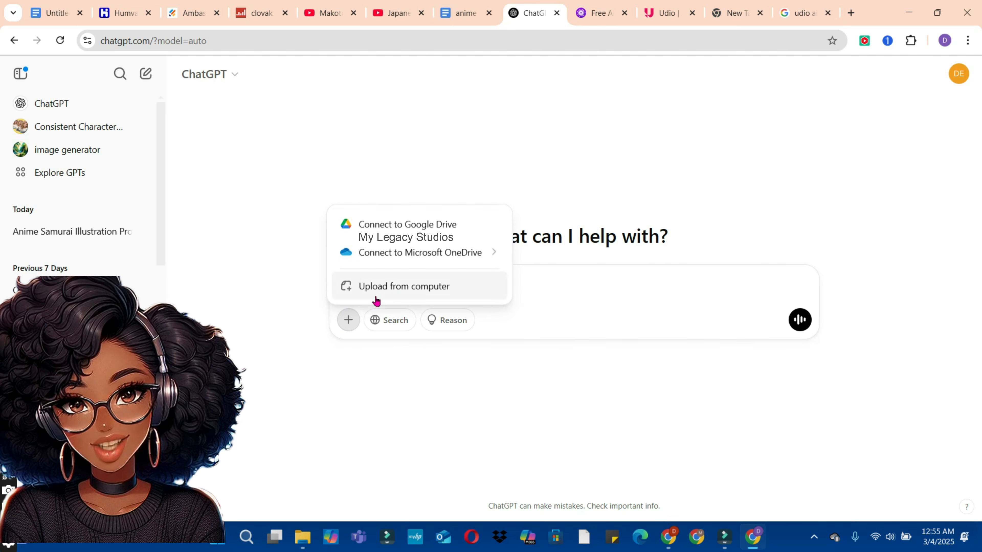
pyautogui.click(391, 291)
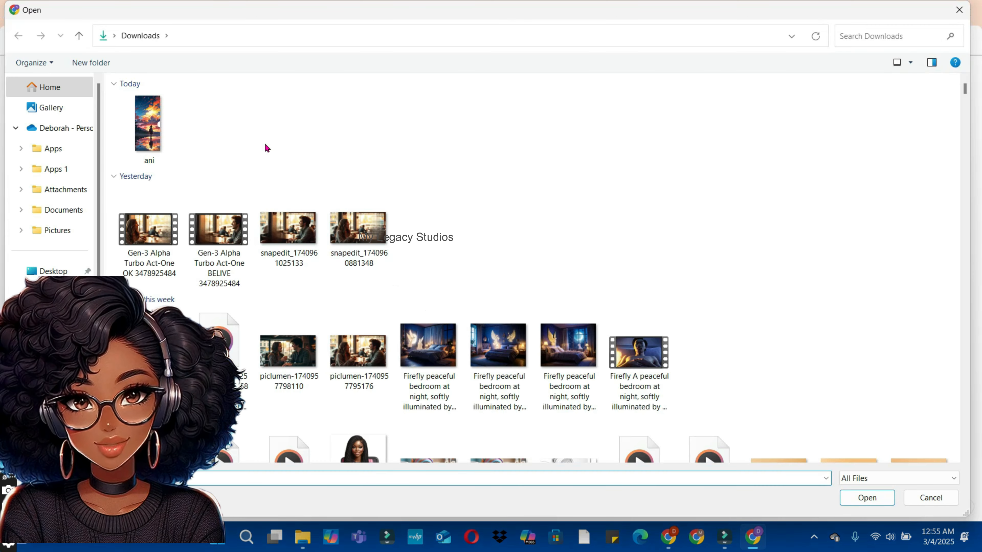
pyautogui.click(173, 132)
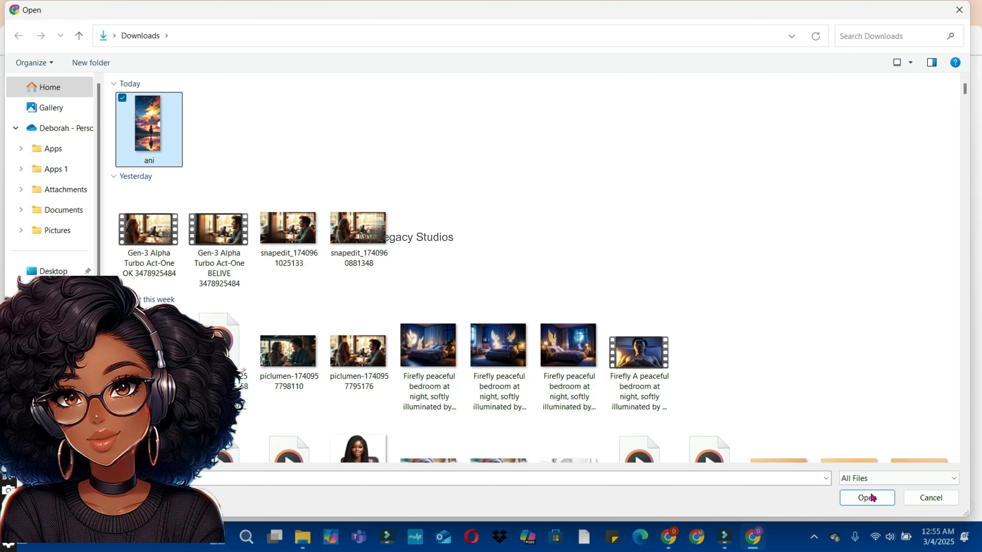
pyautogui.click(867, 498)
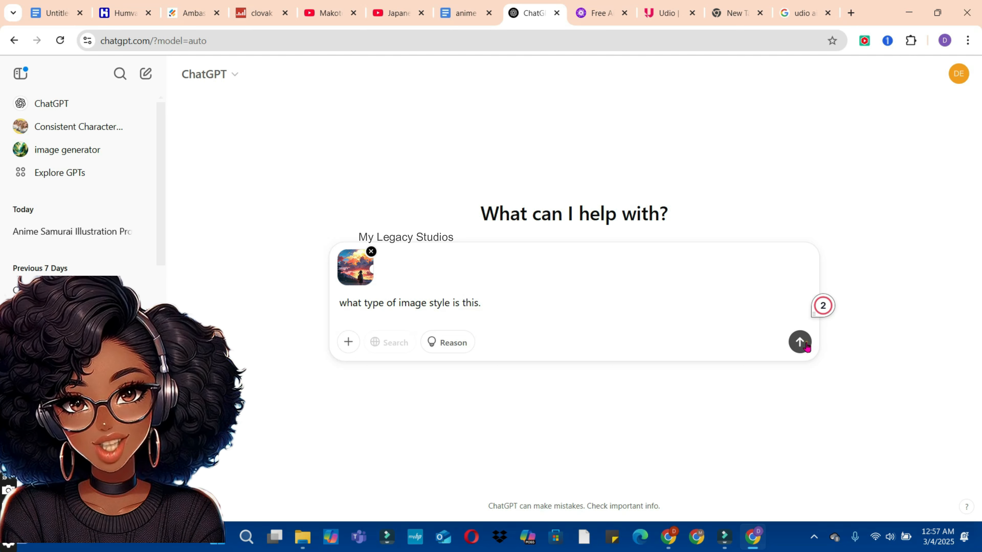
pyautogui.click(804, 344)
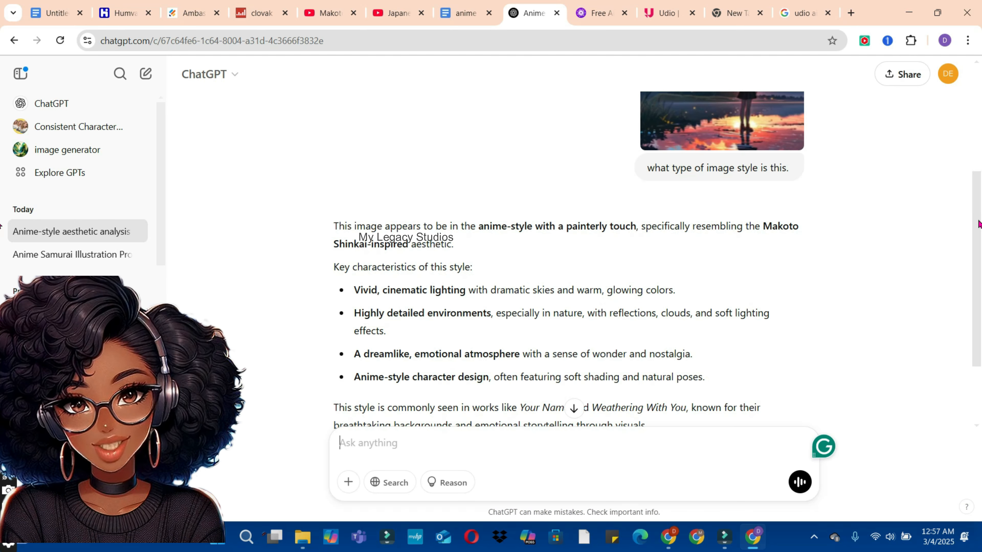
# Step: Send the follow-up request "Give me an image prompt to generate a similar image"
pyautogui.moveTo(978, 221); pyautogui.dragTo(974, 277)
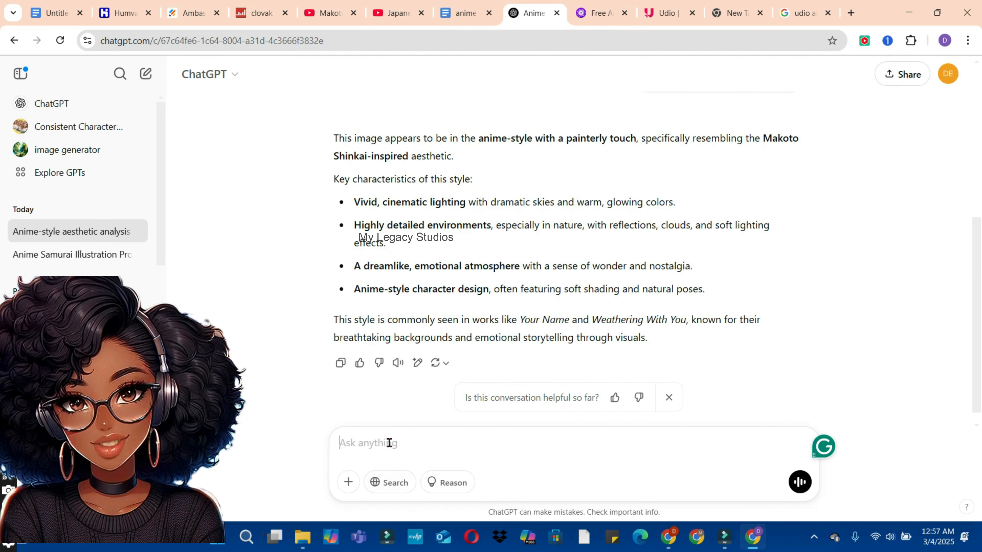
pyautogui.write('Give me an image prompt to generate a similar image')
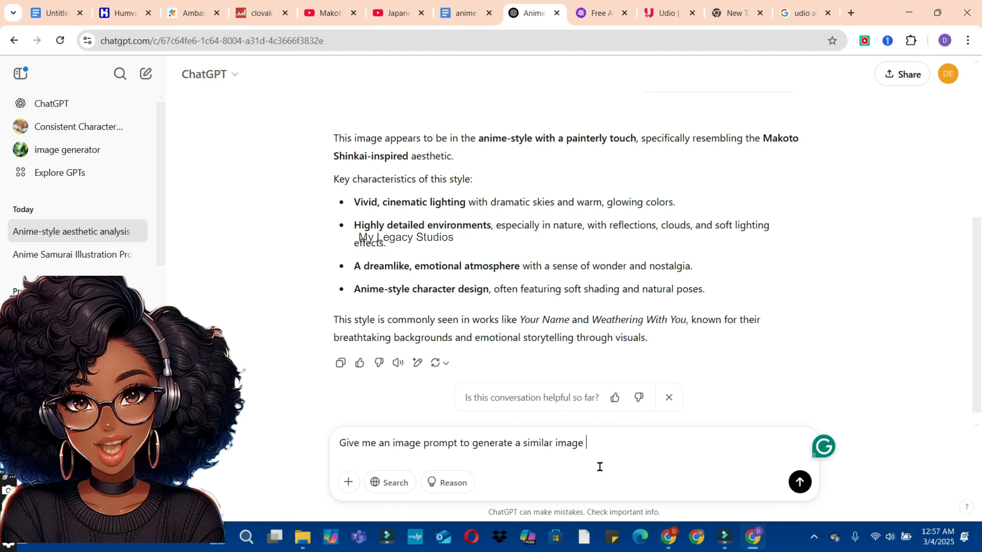
pyautogui.click(800, 482)
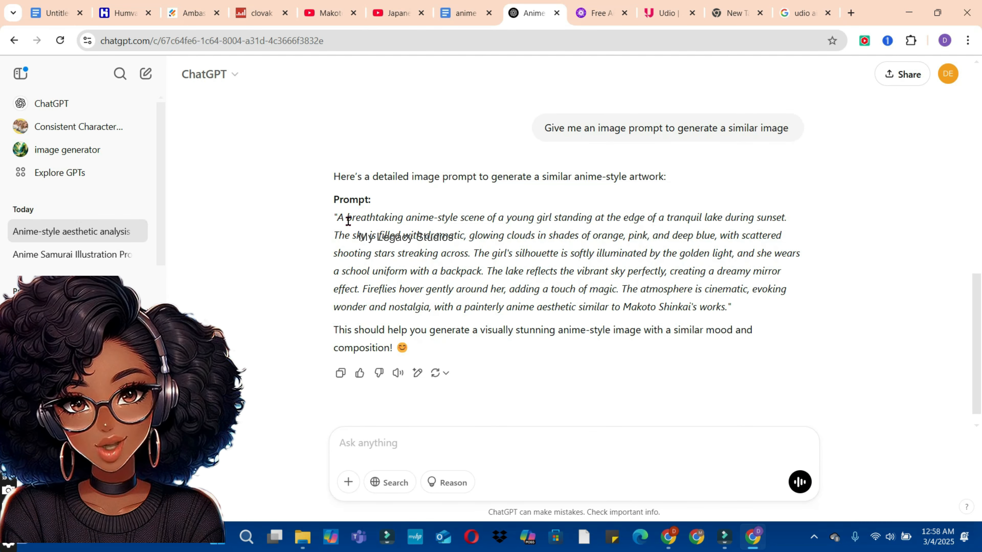
# Step: Copy the full generated prompt describing the young girl at the tranquil lake during sunset
pyautogui.moveTo(338, 216); pyautogui.dragTo(771, 308)
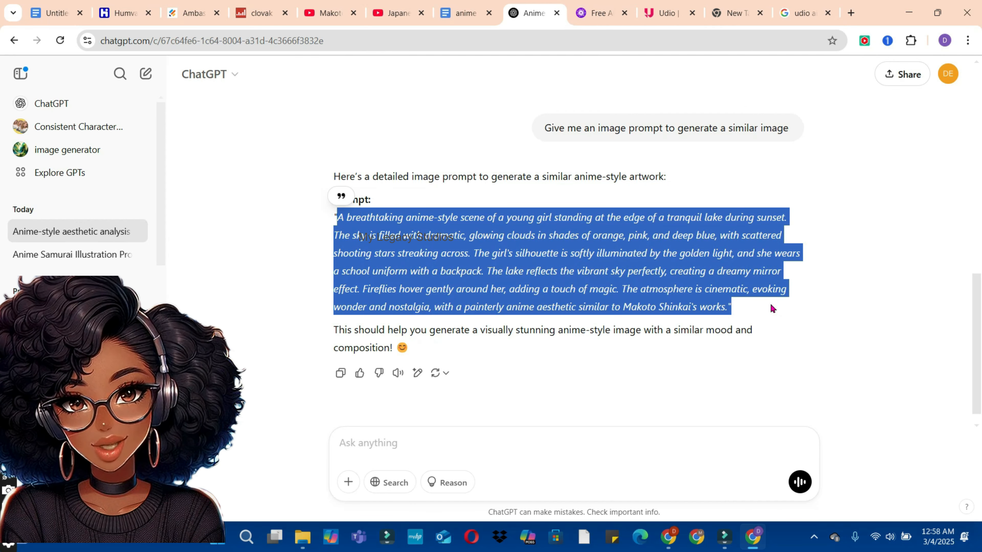
pyautogui.rightClick(606, 276)
pyautogui.click(629, 287)
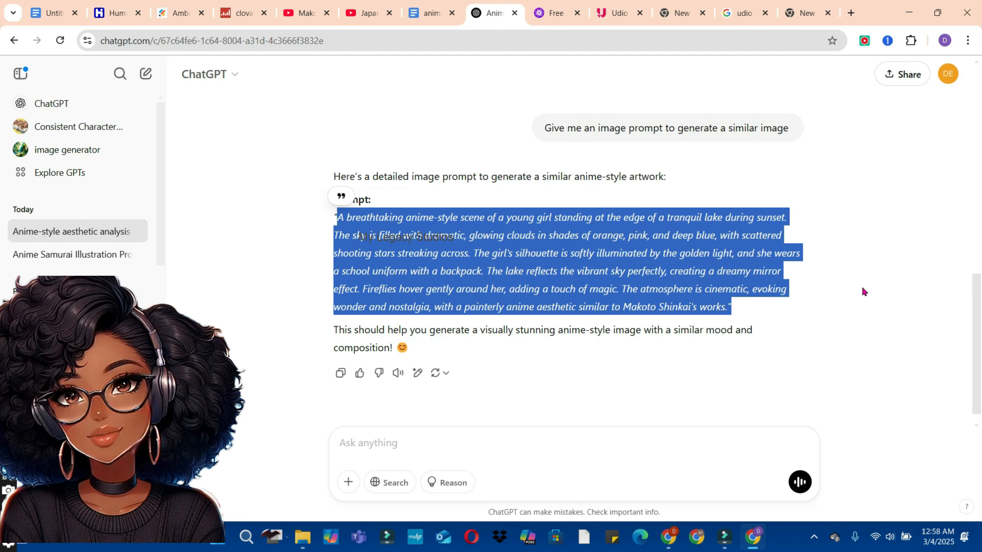
# Step: Search Google for "leonardo ai" in the new browser tab and open Leonardo.Ai's Image Creation tool
pyautogui.click(798, 17)
pyautogui.click(417, 263)
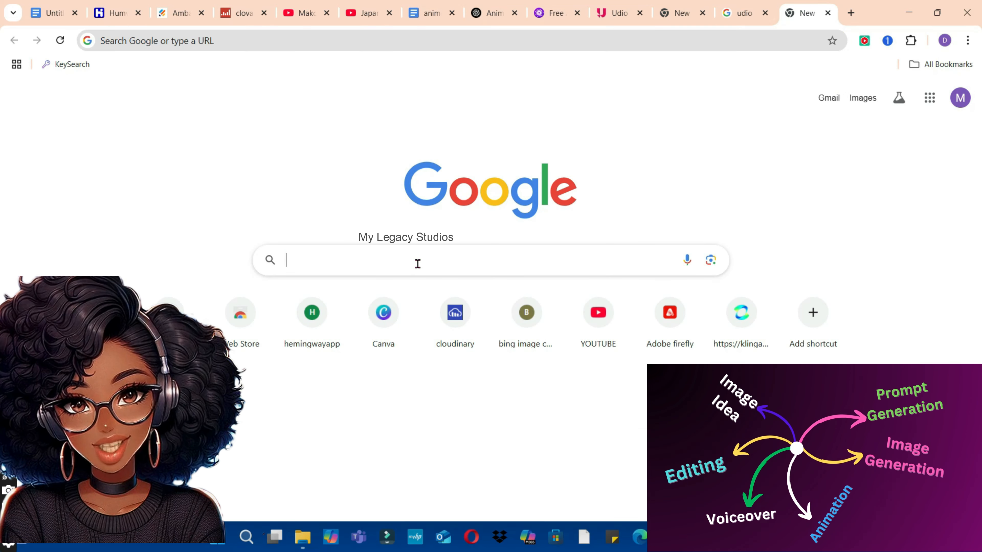
pyautogui.write('le')
pyautogui.click(357, 318)
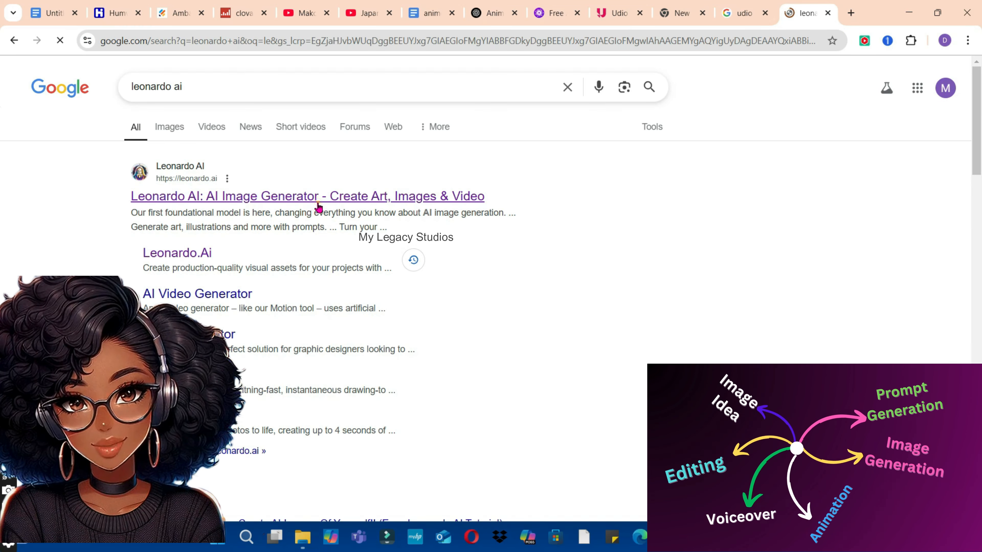
pyautogui.click(318, 208)
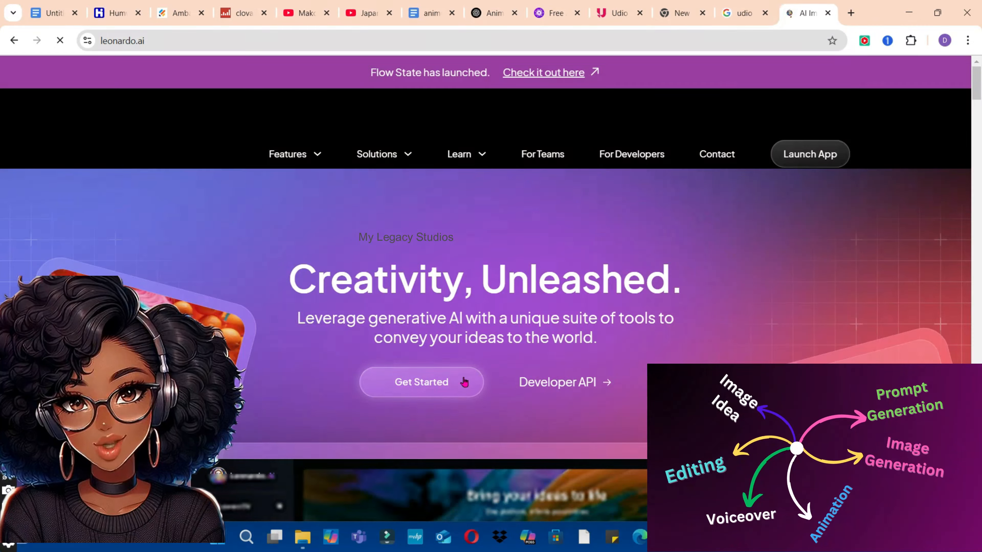
pyautogui.click(445, 387)
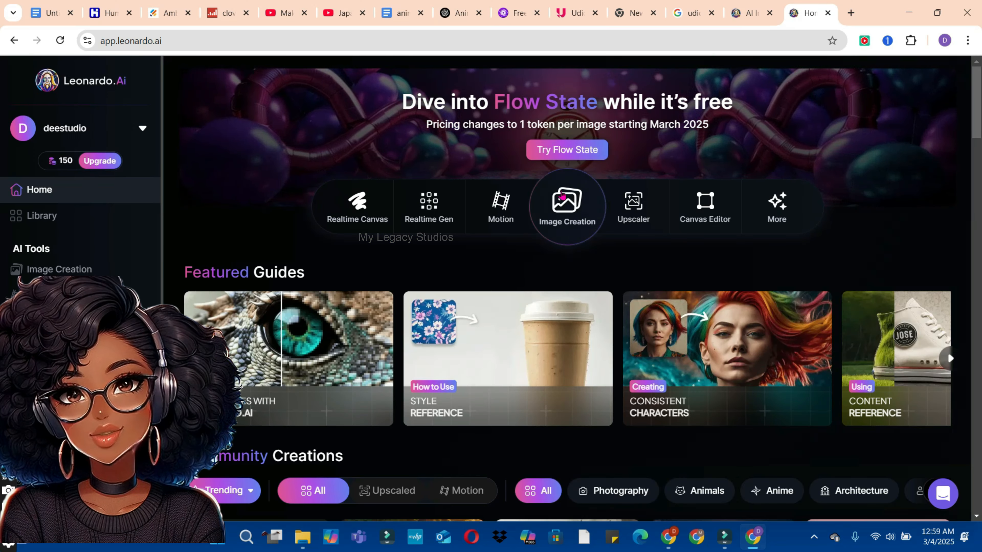
pyautogui.click(557, 201)
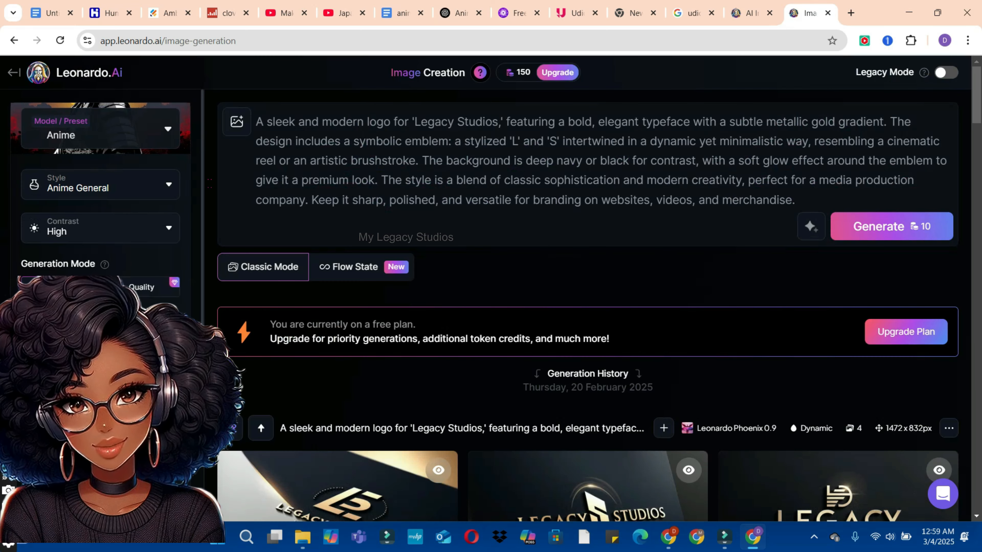
# Step: Review the available models and presets and the style options for the Anime preset
pyautogui.click(115, 124)
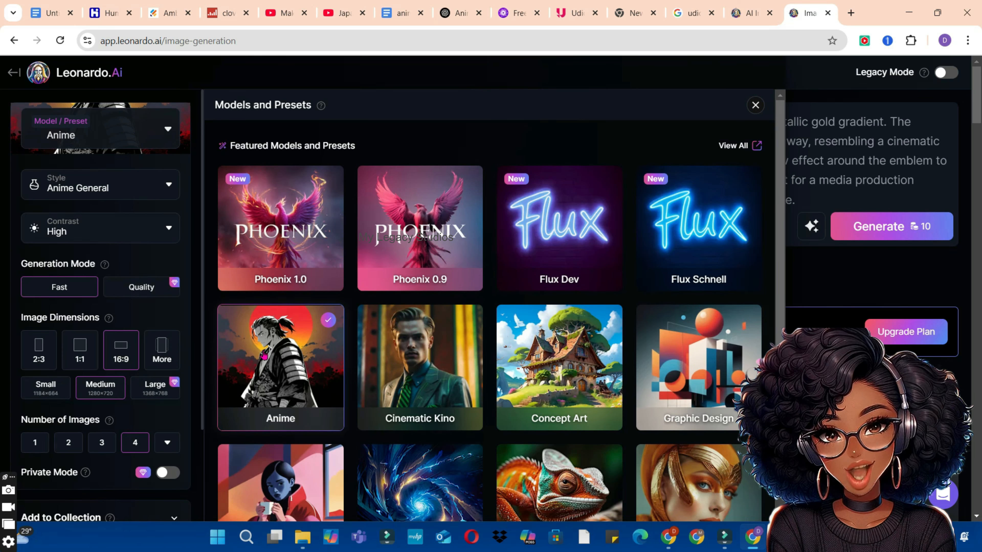
pyautogui.click(127, 181)
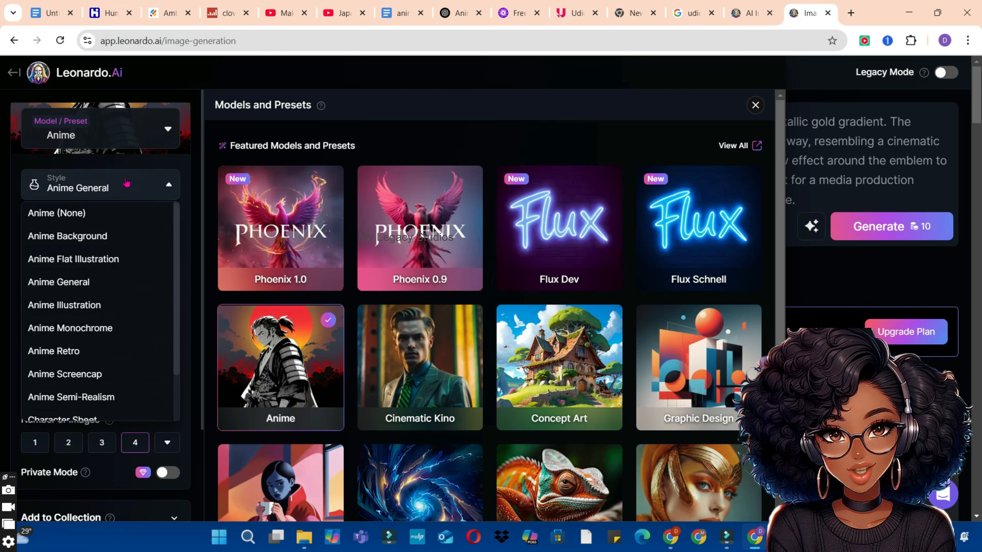
pyautogui.click(127, 182)
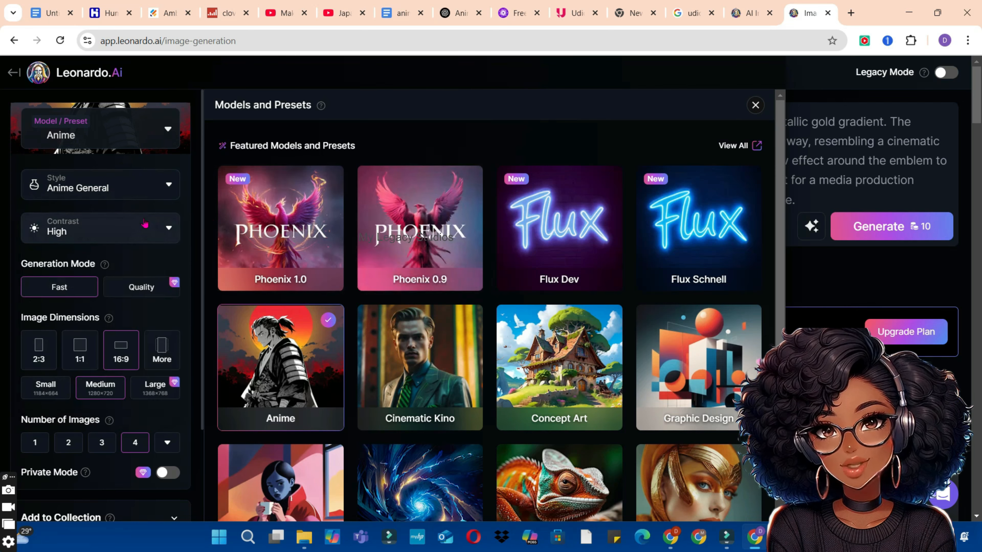
pyautogui.click(755, 105)
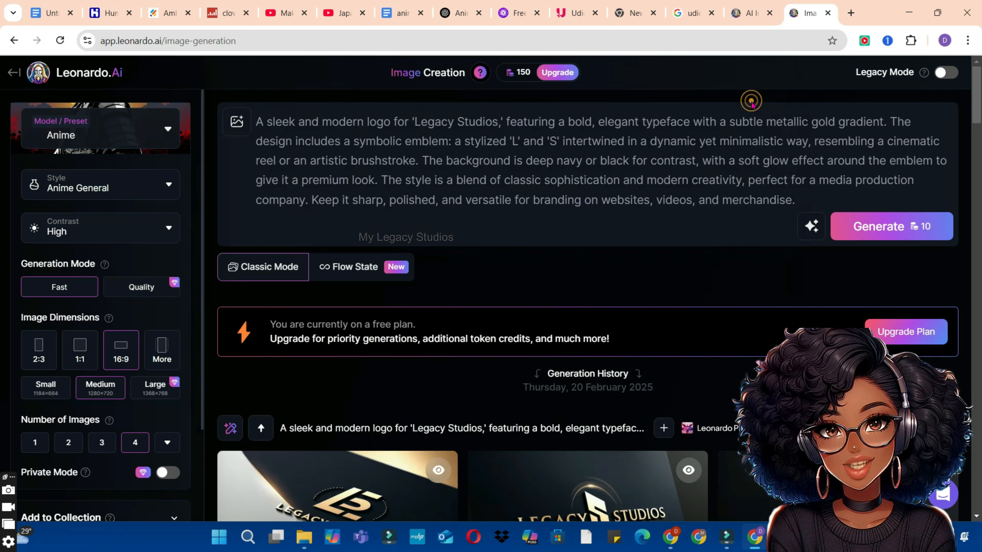
# Step: Replace the old Legacy Studios logo prompt with the anime lake scene prompt copied from ChatGPT
pyautogui.tripleClick(413, 148)
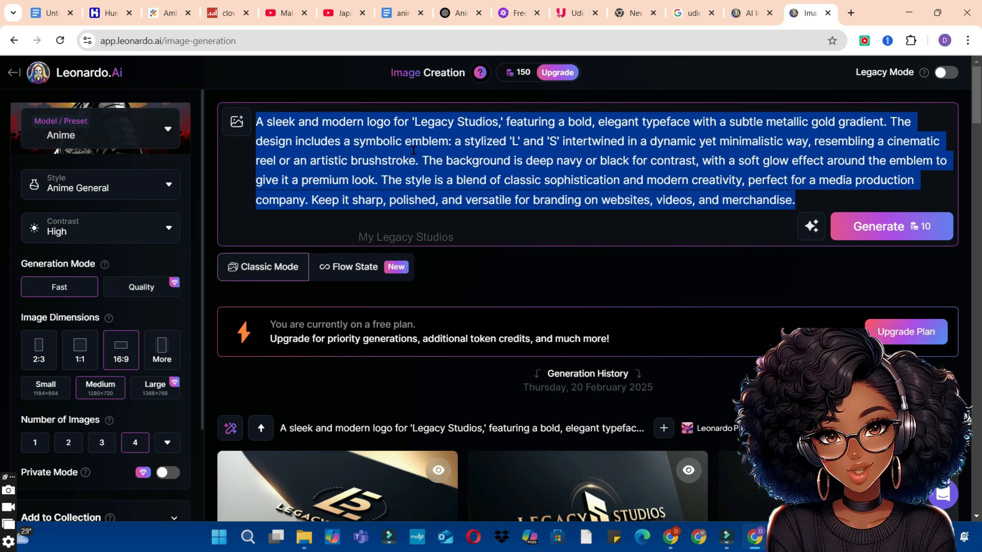
pyautogui.press('BackSpace')
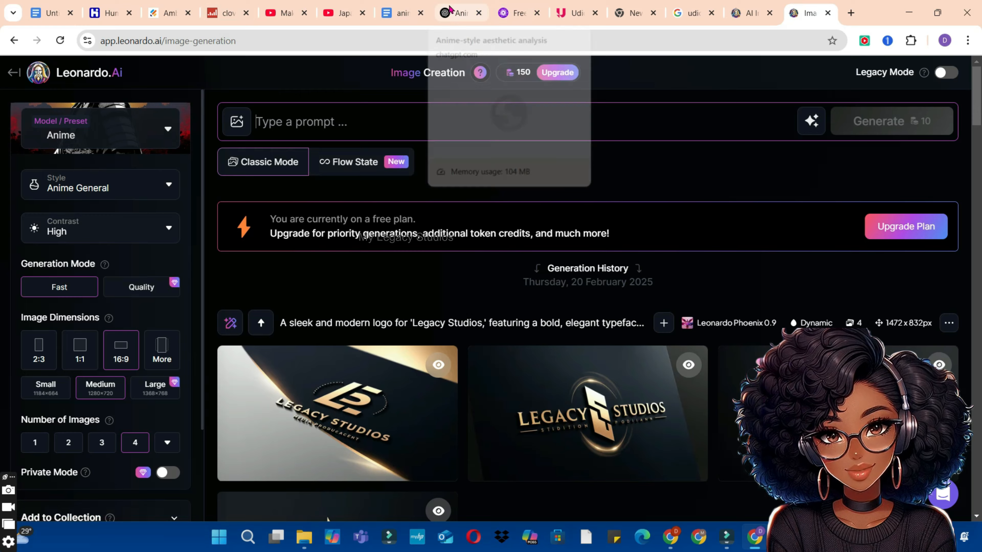
pyautogui.click(456, 13)
pyautogui.rightClick(468, 284)
pyautogui.click(503, 297)
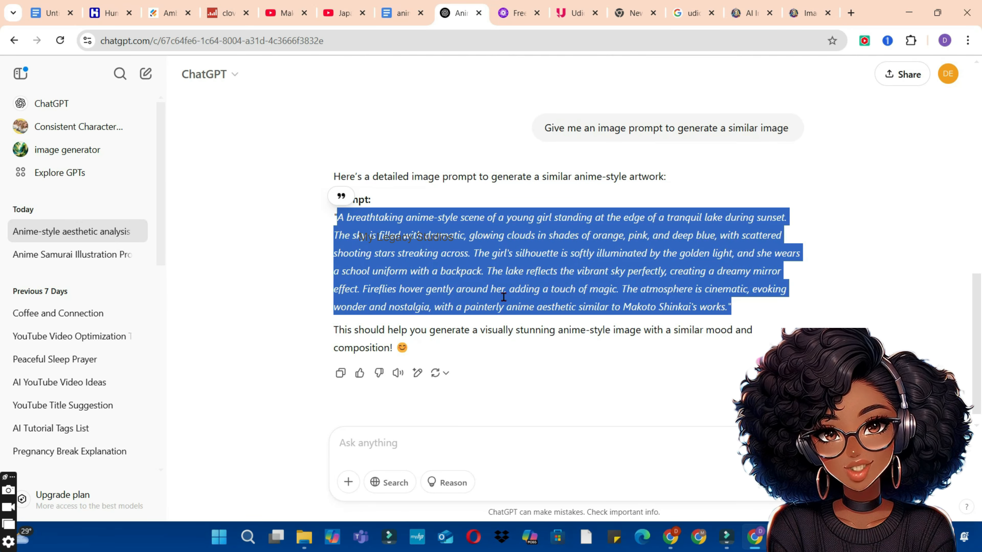
pyautogui.click(793, 11)
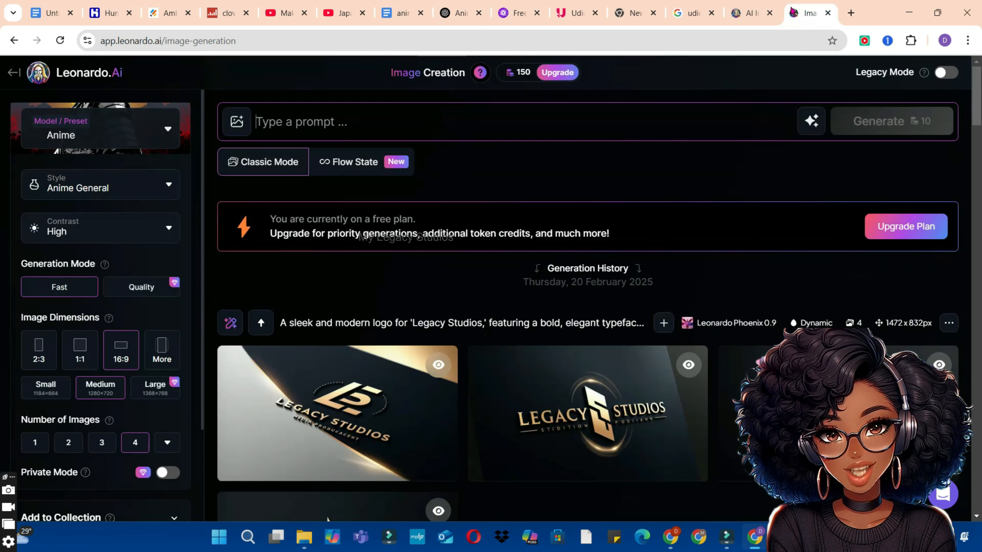
pyautogui.click(310, 122)
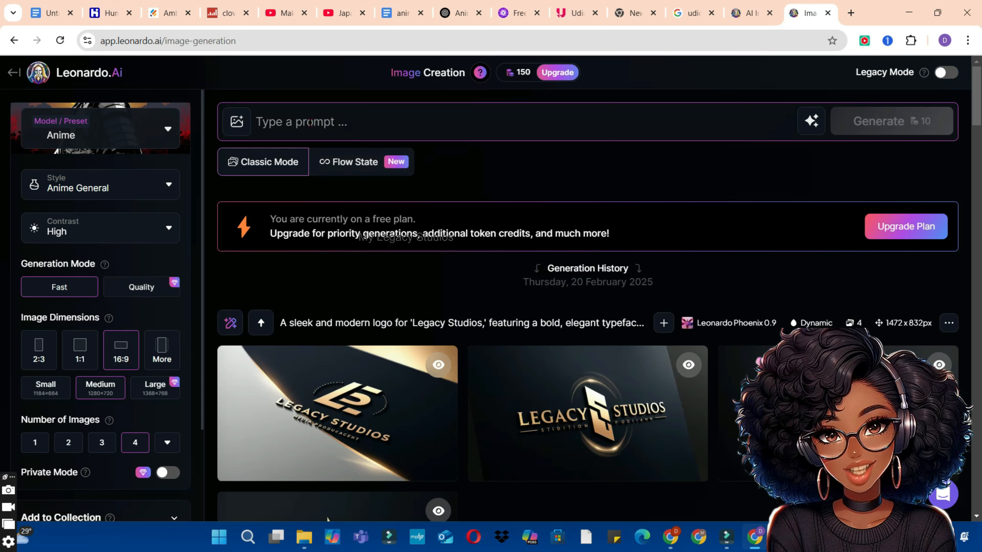
pyautogui.hotkey('ctrl', 'v')
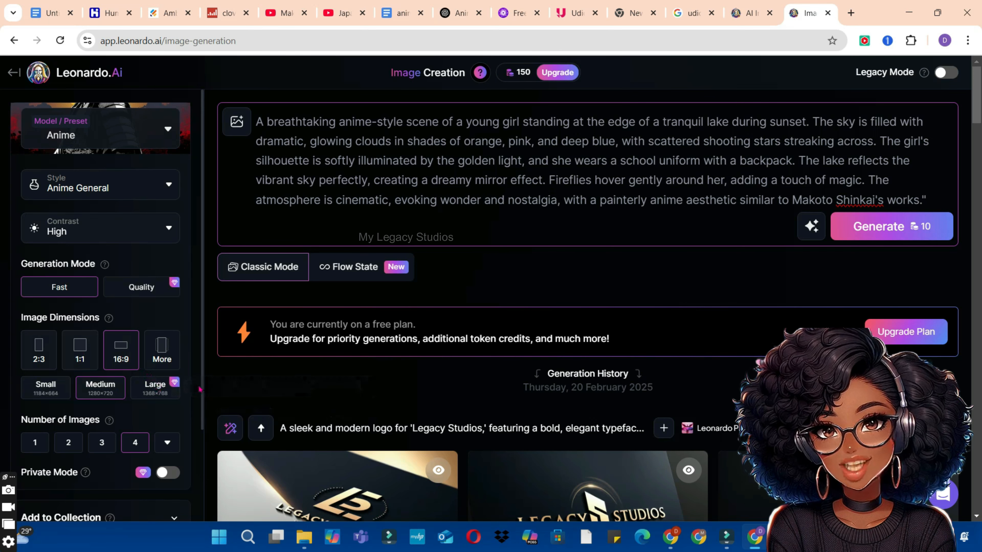
# Step: Set the image dimensions to Mobile (9:16) and generate the images
pyautogui.click(169, 355)
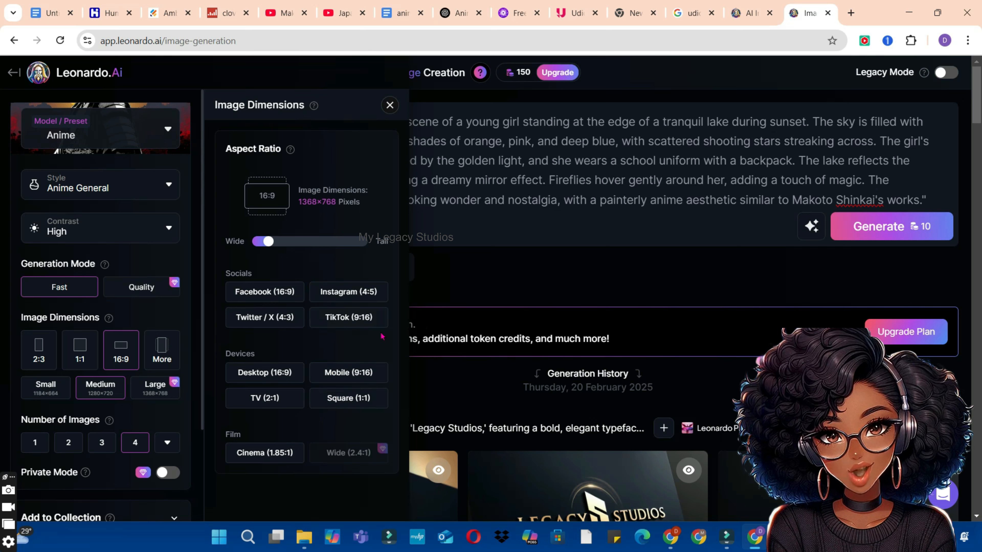
pyautogui.click(348, 377)
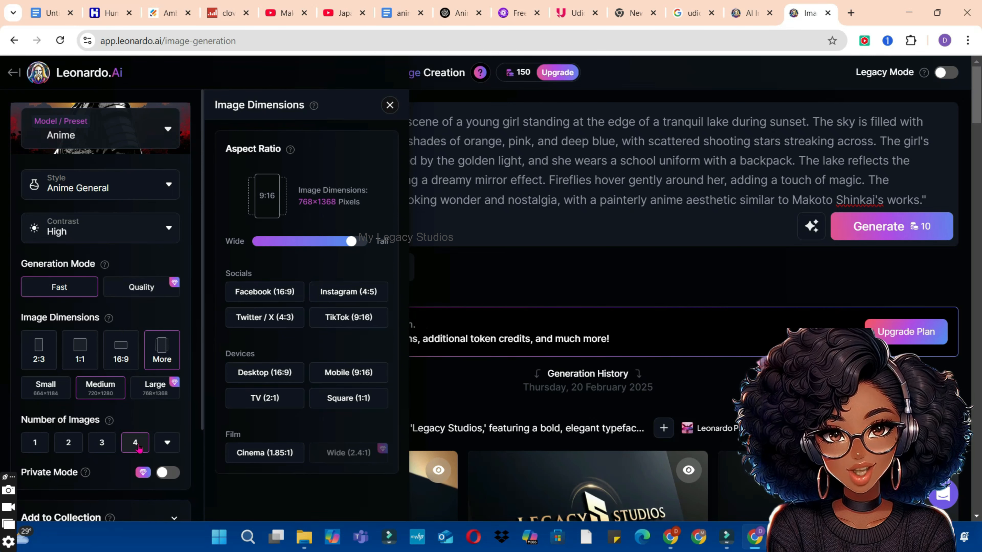
pyautogui.click(534, 277)
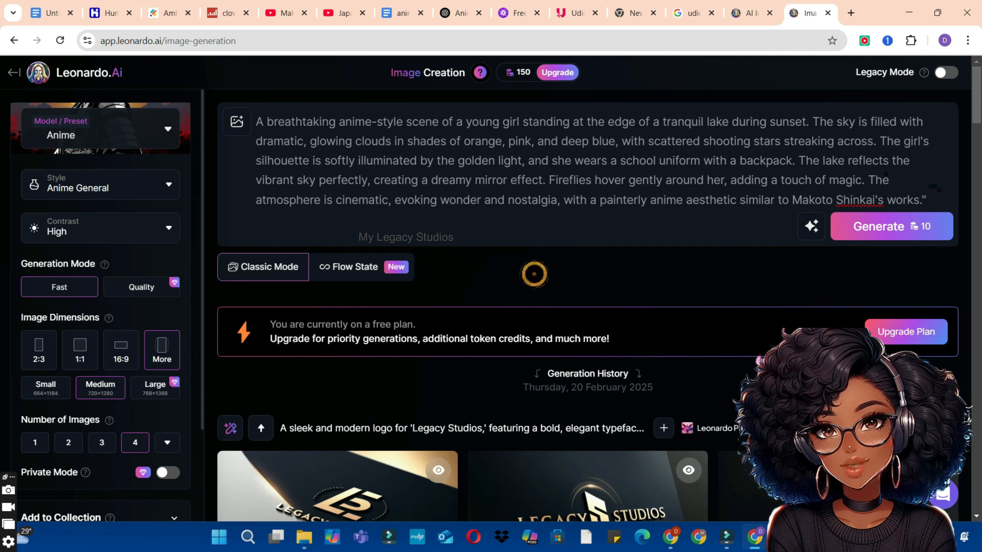
pyautogui.click(903, 231)
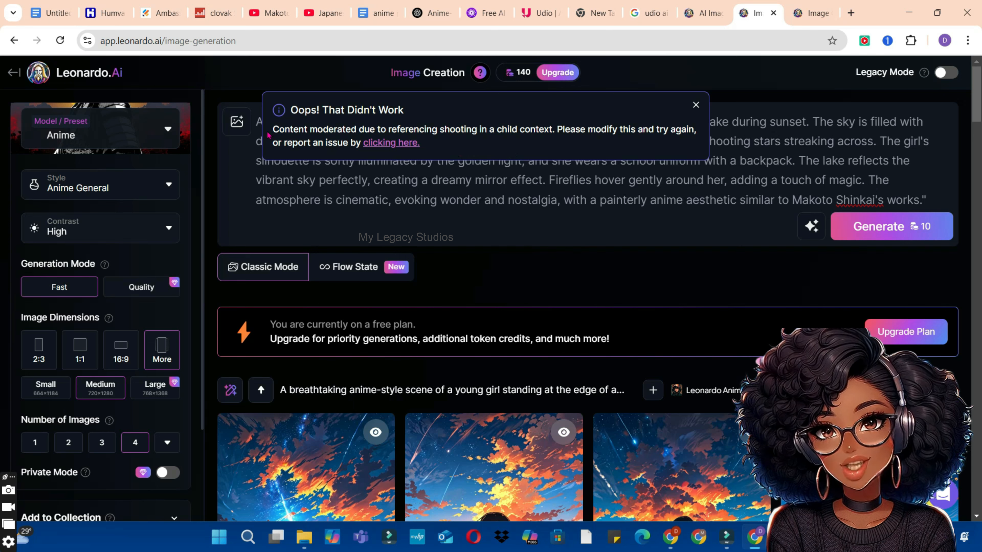
# Step: Share Leonardo.Ai's content moderation feedback with ChatGPT to have the image prompt modified
pyautogui.moveTo(273, 129); pyautogui.dragTo(690, 124)
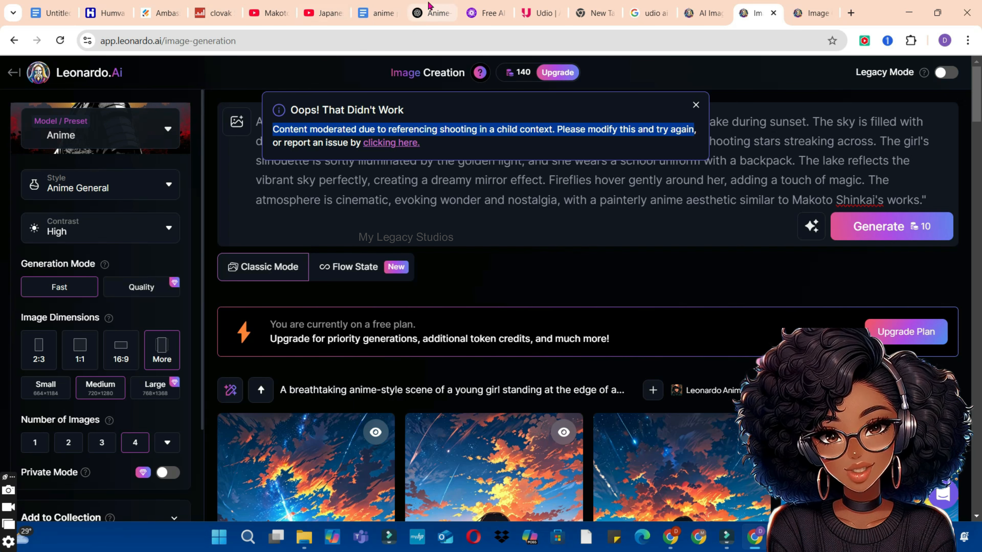
pyautogui.click(429, 13)
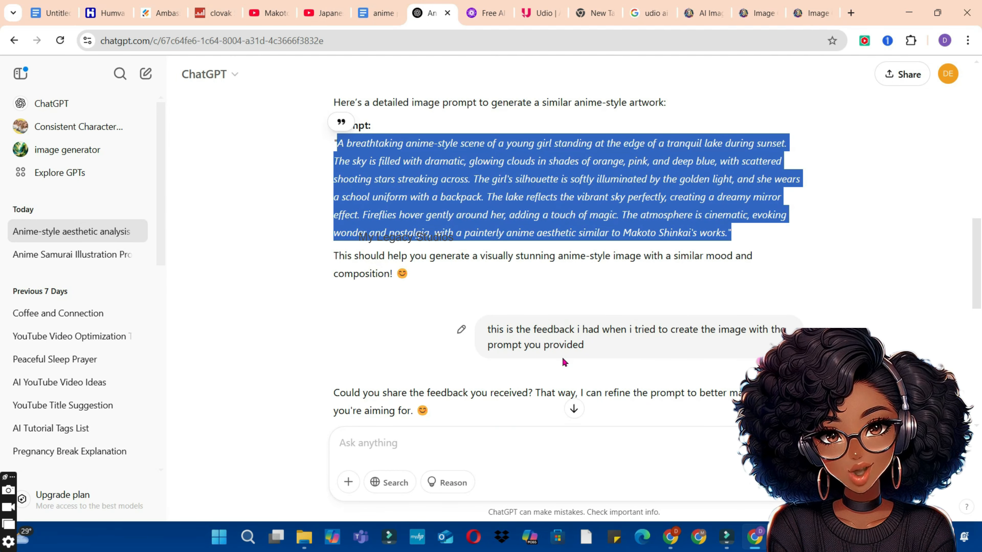
pyautogui.click(385, 449)
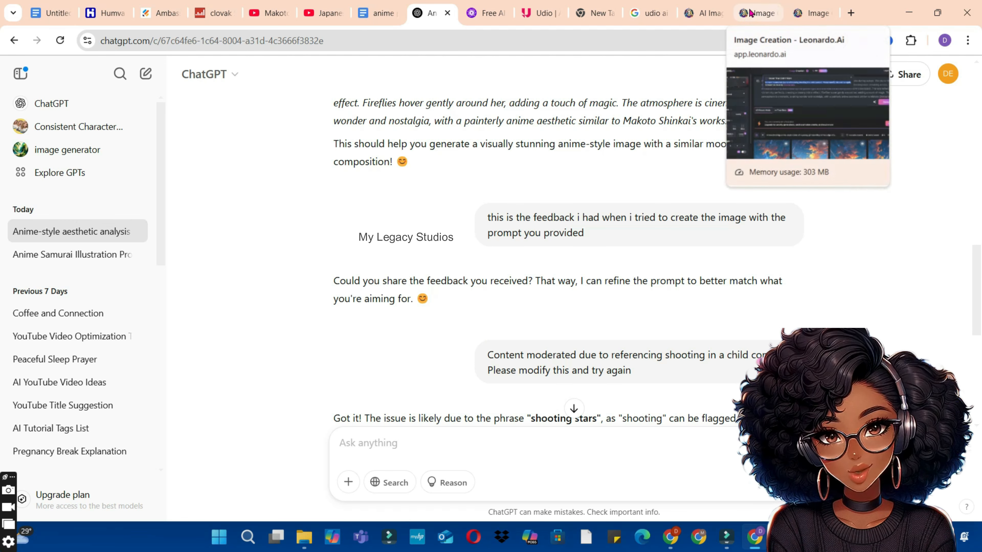
# Step: Compare ChatGPT's revised anime lake scene prompt with the images generated from it in Leonardo.Ai
pyautogui.click(764, 12)
pyautogui.click(804, 17)
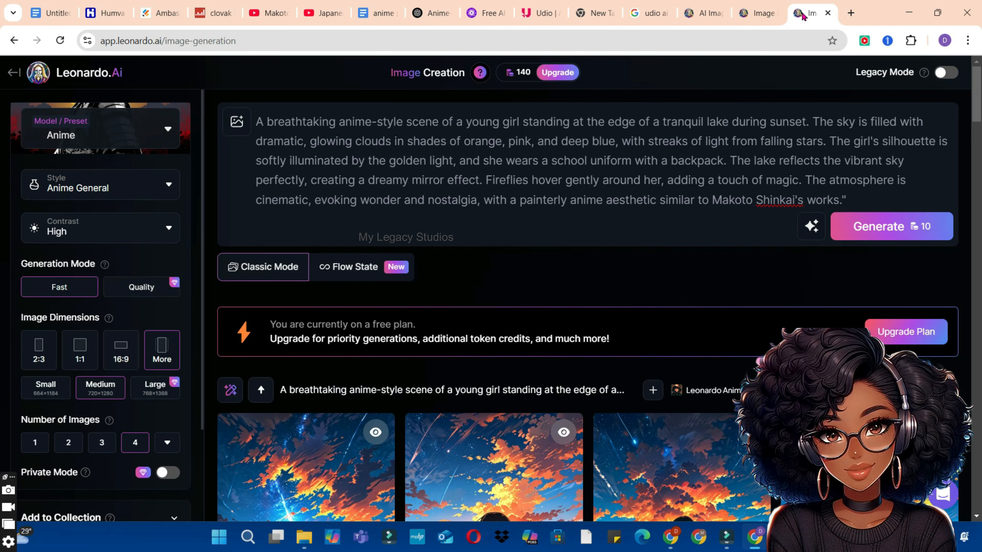
pyautogui.click(763, 16)
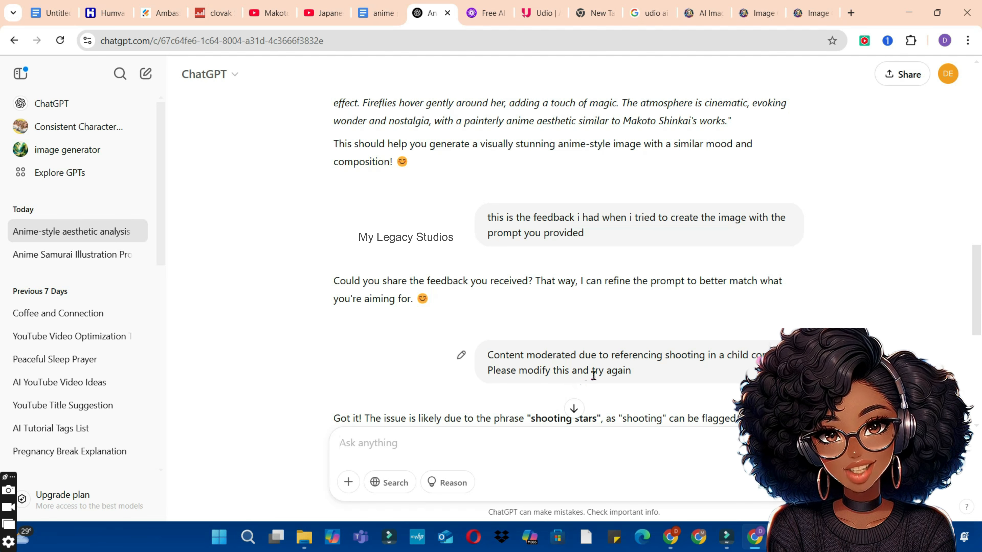
pyautogui.moveTo(981, 312); pyautogui.dragTo(980, 380)
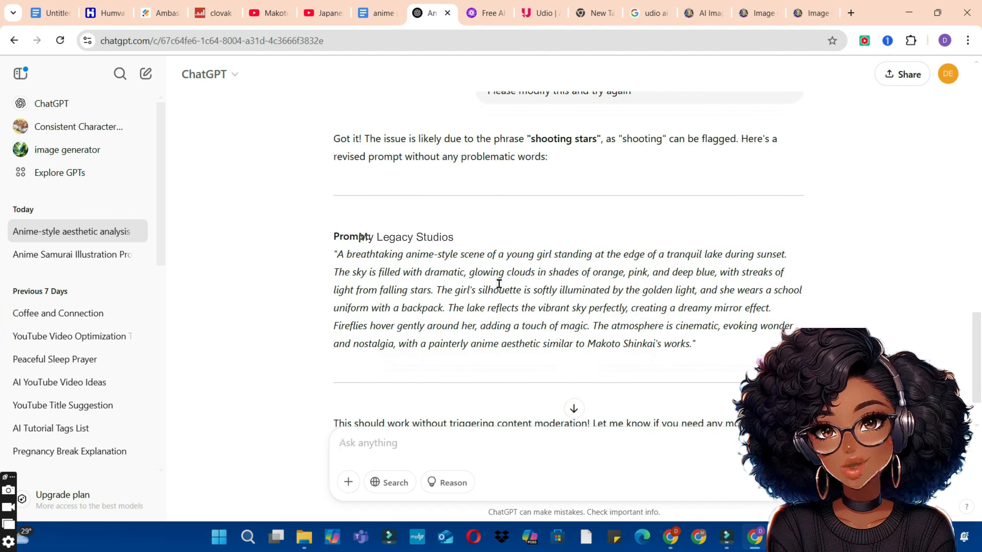
pyautogui.click(812, 5)
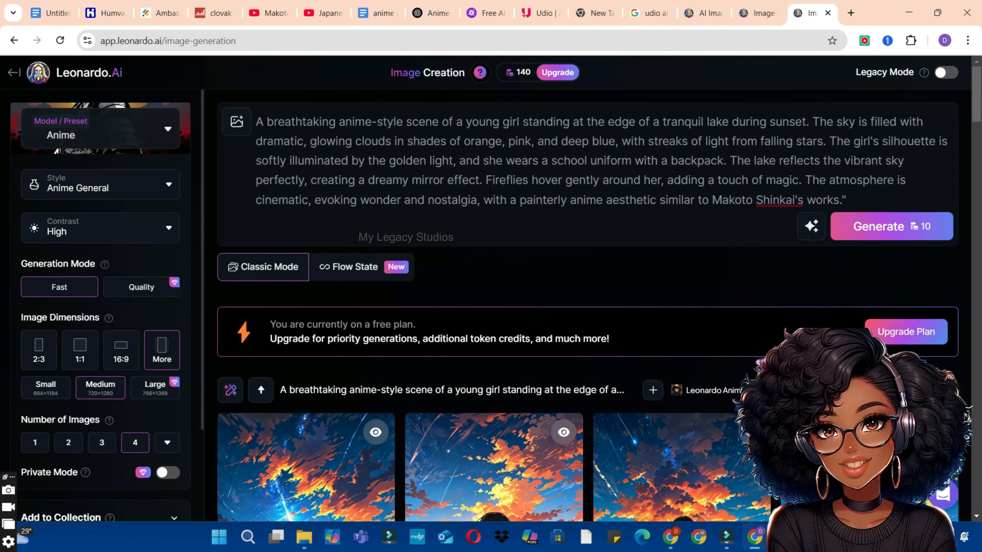
pyautogui.scroll(-7, 580, 290)
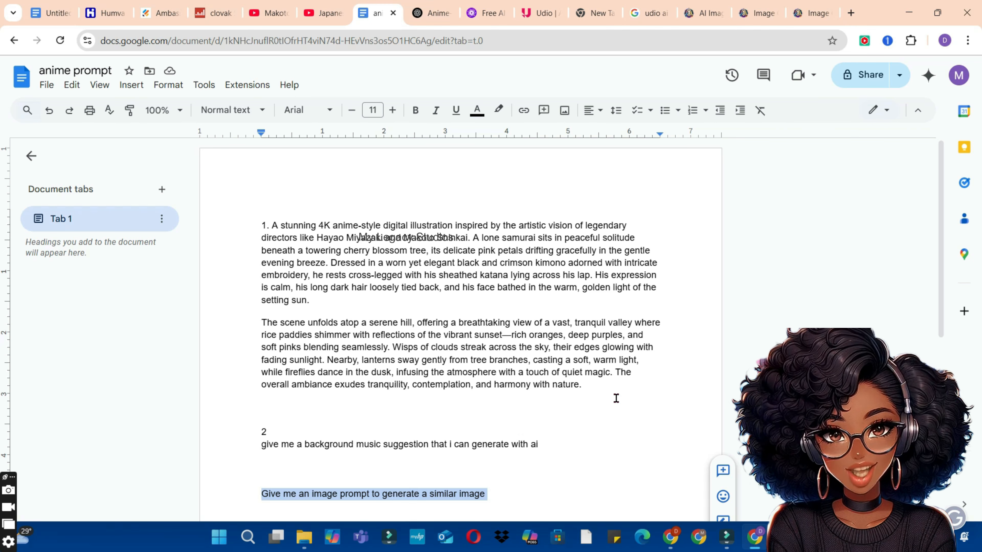
# Step: Copy the two-paragraph lone samurai prompt from the anime prompt Google Doc and send it to ChatGPT
pyautogui.moveTo(615, 398); pyautogui.dragTo(270, 225)
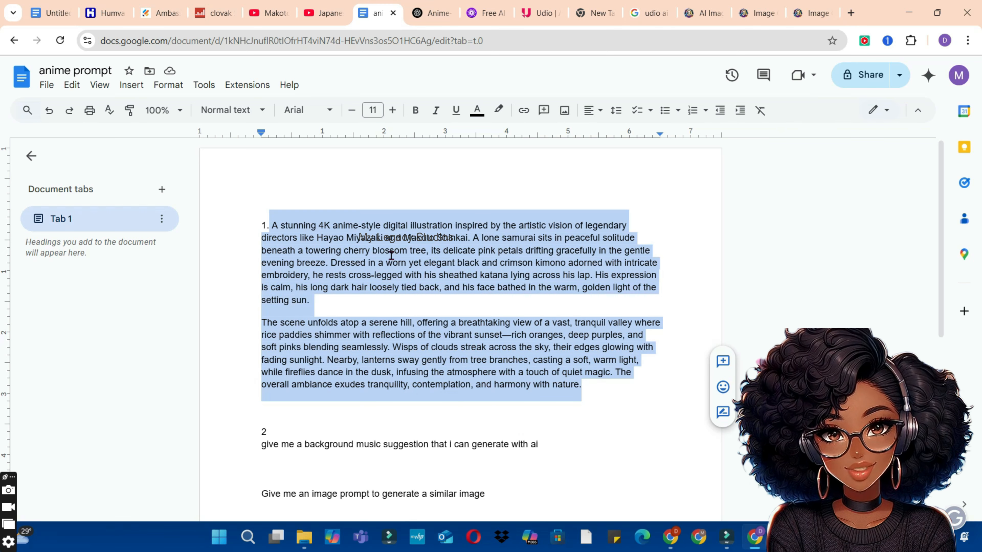
pyautogui.click(429, 13)
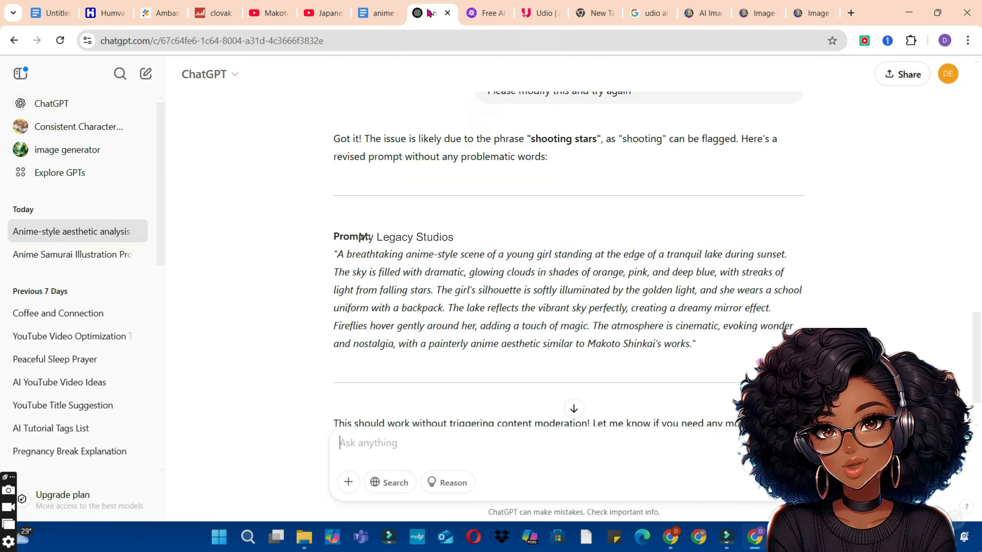
pyautogui.click(425, 443)
pyautogui.hotkey('ctrl', 'v')
pyautogui.press('Return')
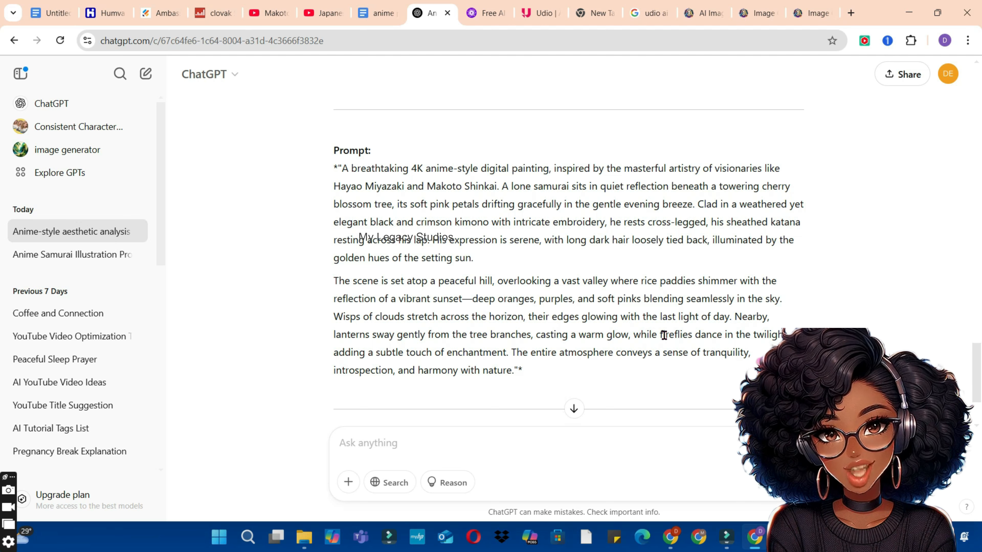
# Step: Copy the full text of ChatGPT's rewritten 4K anime-style samurai prompt
pyautogui.moveTo(526, 377); pyautogui.dragTo(341, 169)
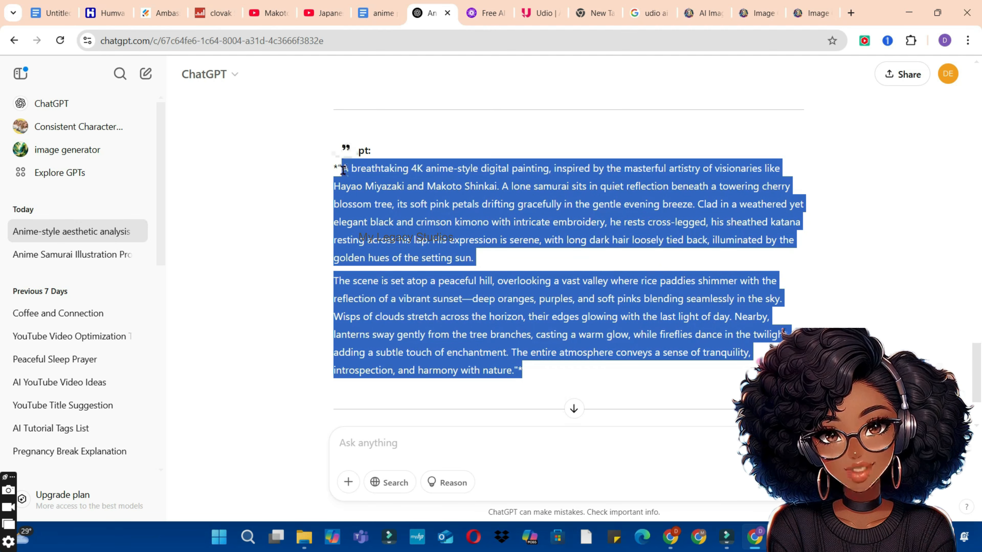
pyautogui.rightClick(376, 196)
pyautogui.click(420, 214)
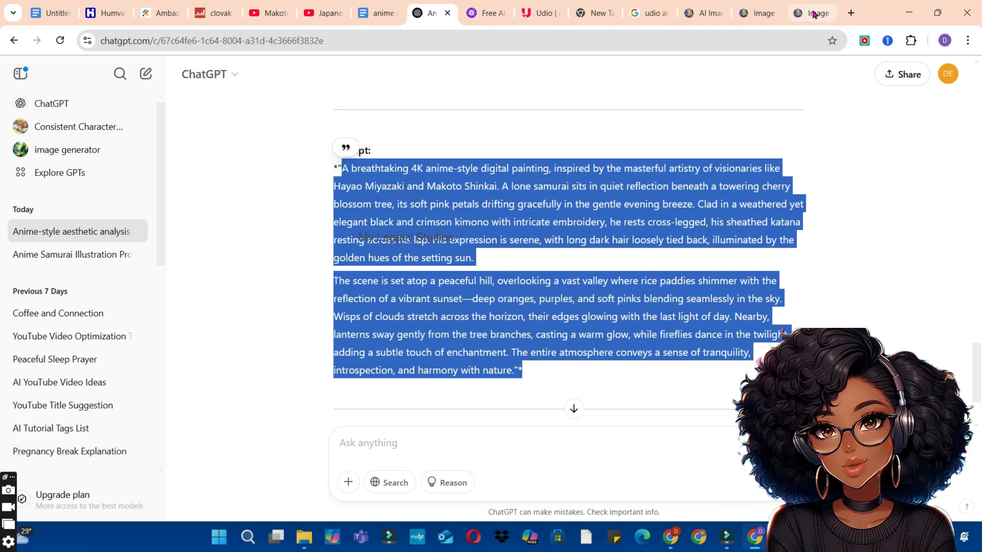
pyautogui.rightClick(438, 189)
pyautogui.click(466, 202)
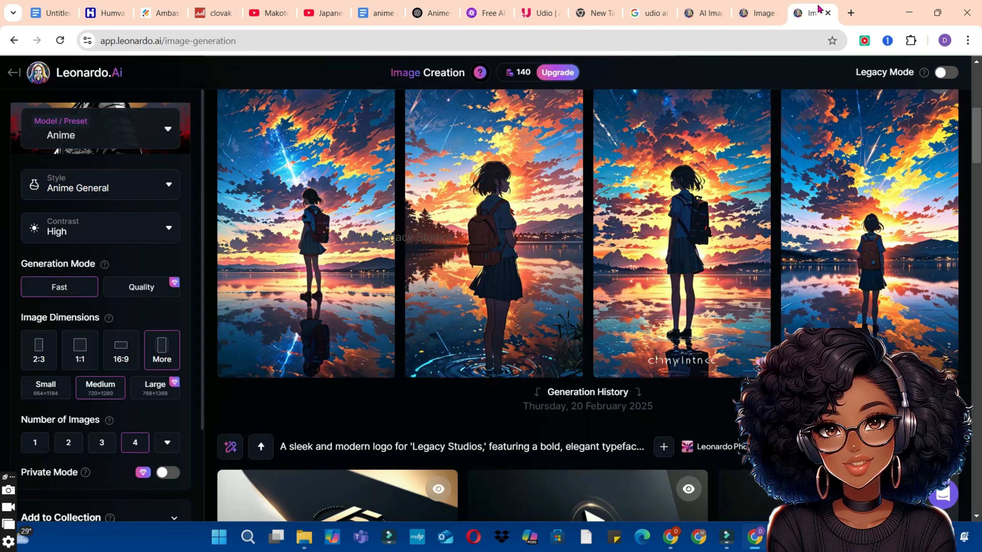
# Step: Replace the lake scene prompt in Leonardo.Ai with the copied samurai prompt and generate the images
pyautogui.click(809, 12)
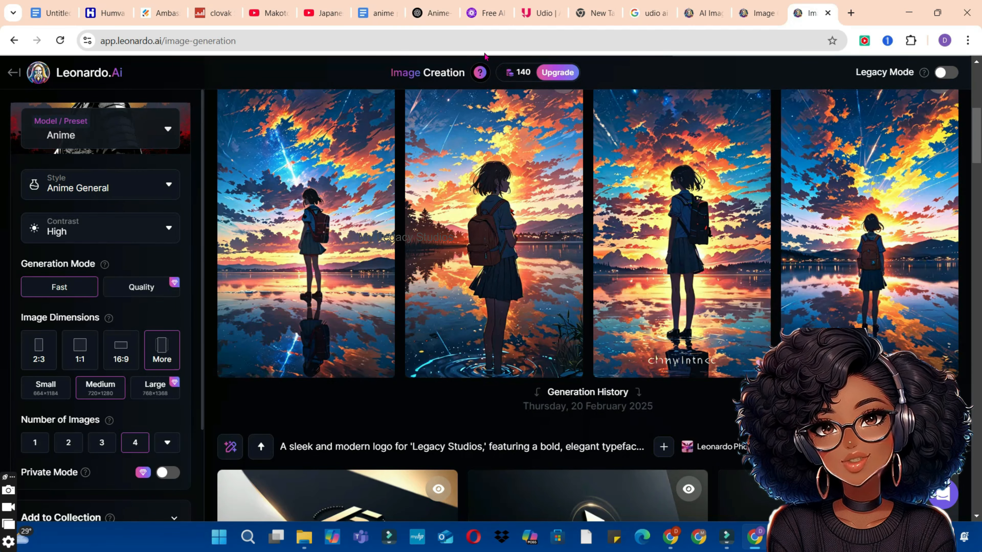
pyautogui.moveTo(980, 135); pyautogui.dragTo(981, 95)
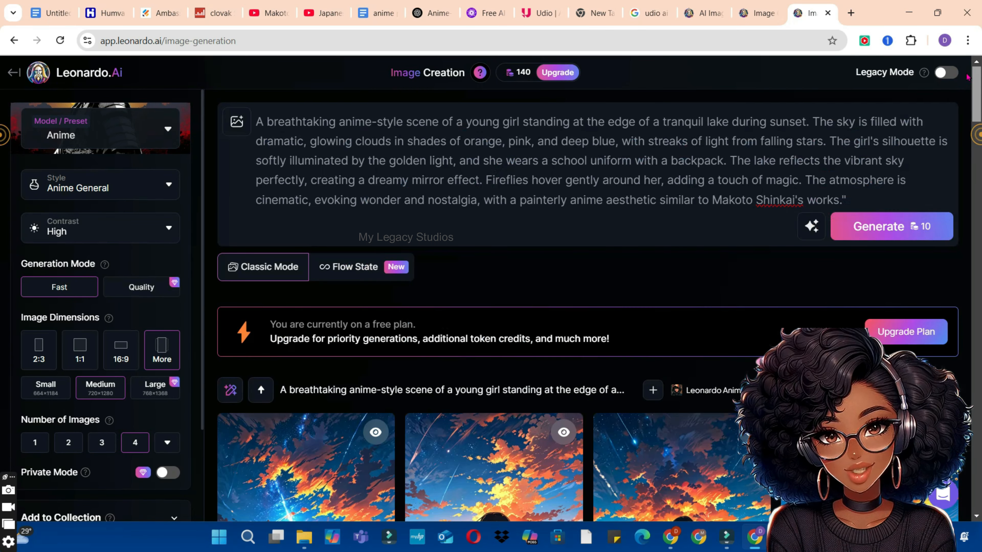
pyautogui.click(735, 134)
pyautogui.hotkey('ctrl', 'a')
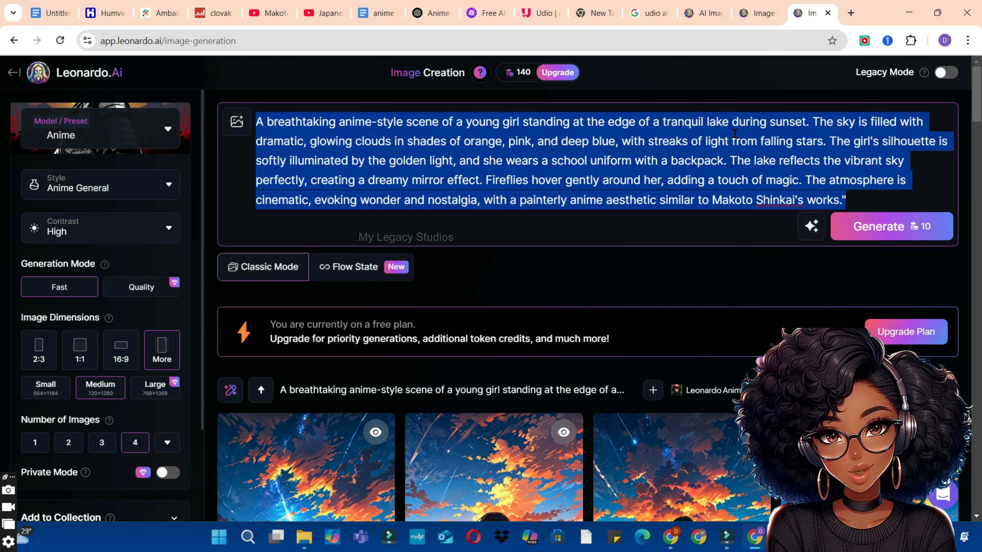
pyautogui.press('BackSpace')
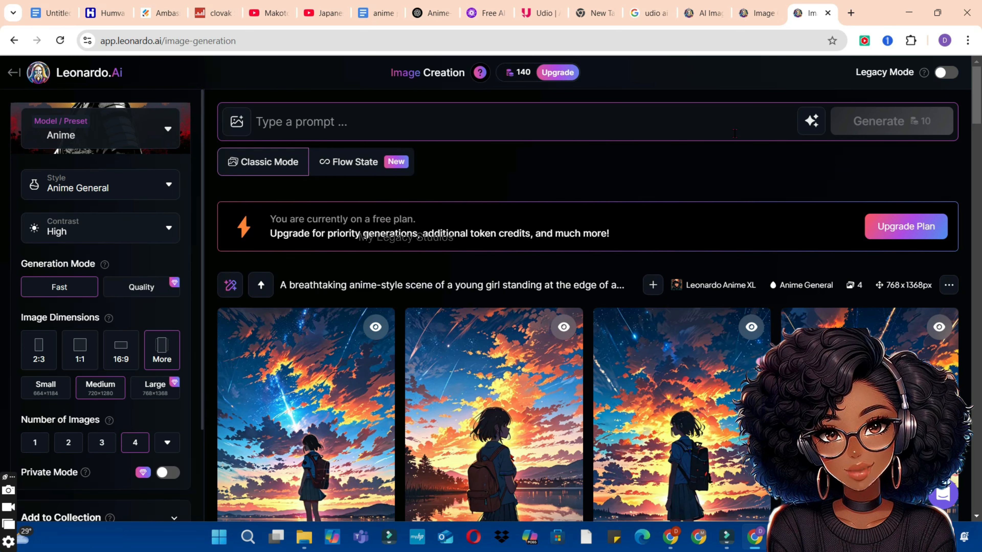
pyautogui.rightClick(271, 123)
pyautogui.click(310, 266)
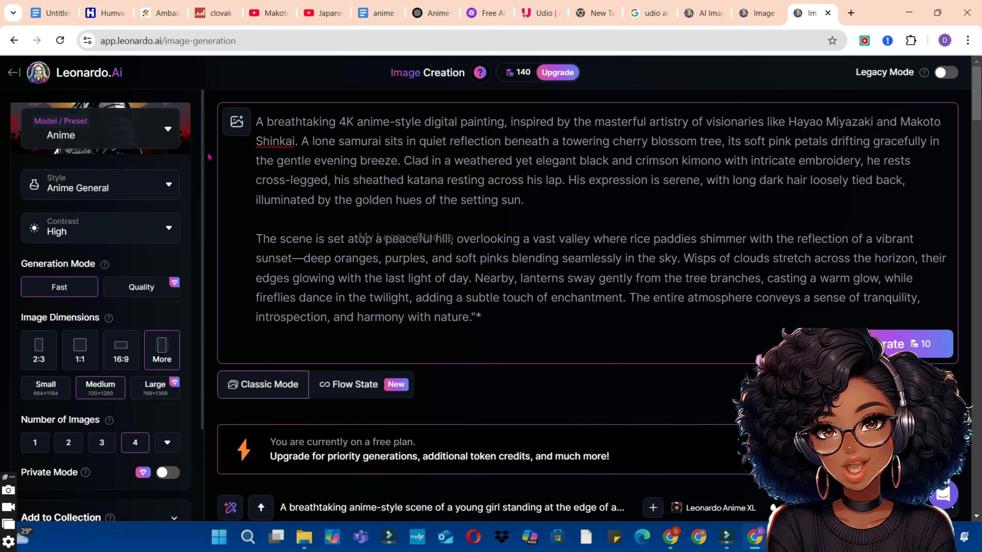
pyautogui.click(866, 345)
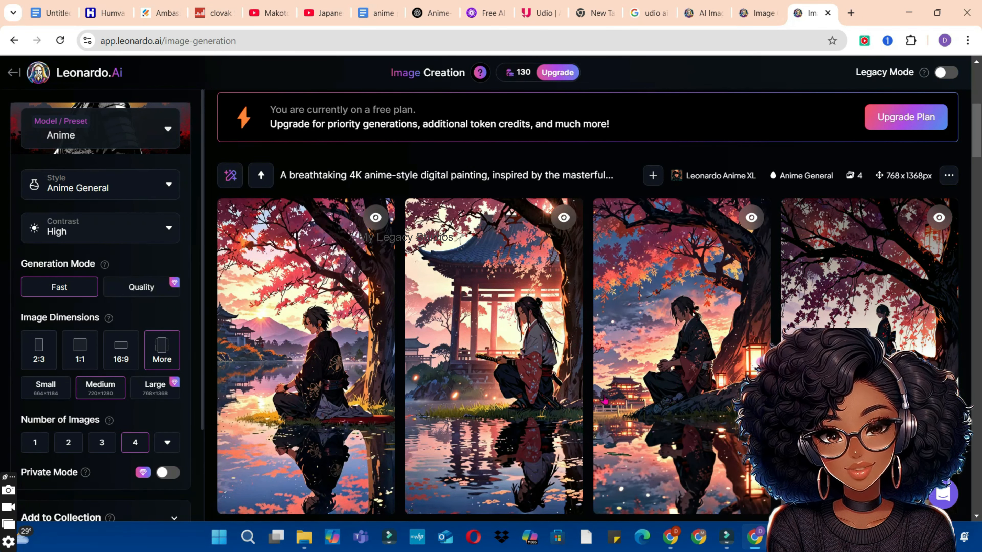
# Step: Examine the generated samurai images one by one in the enlarged view
pyautogui.click(286, 379)
pyautogui.press('Right')
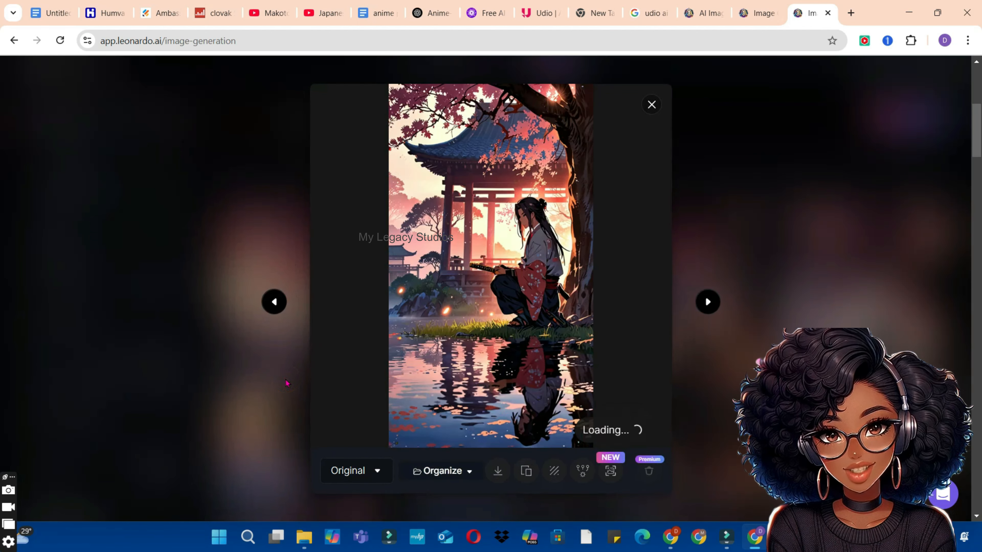
pyautogui.press('Right')
pyautogui.press('Right')
pyautogui.press('Right')
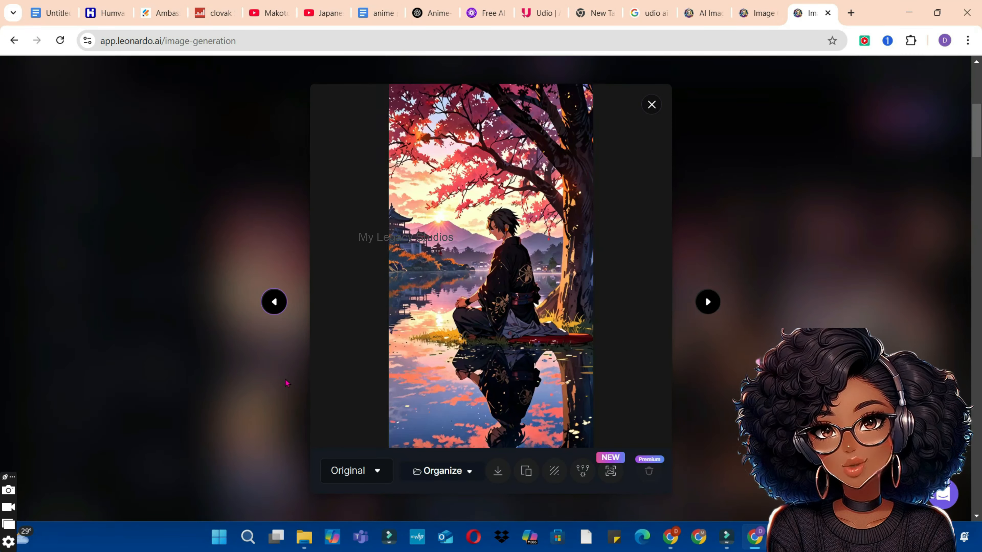
pyautogui.press('Right')
pyautogui.press('Right')
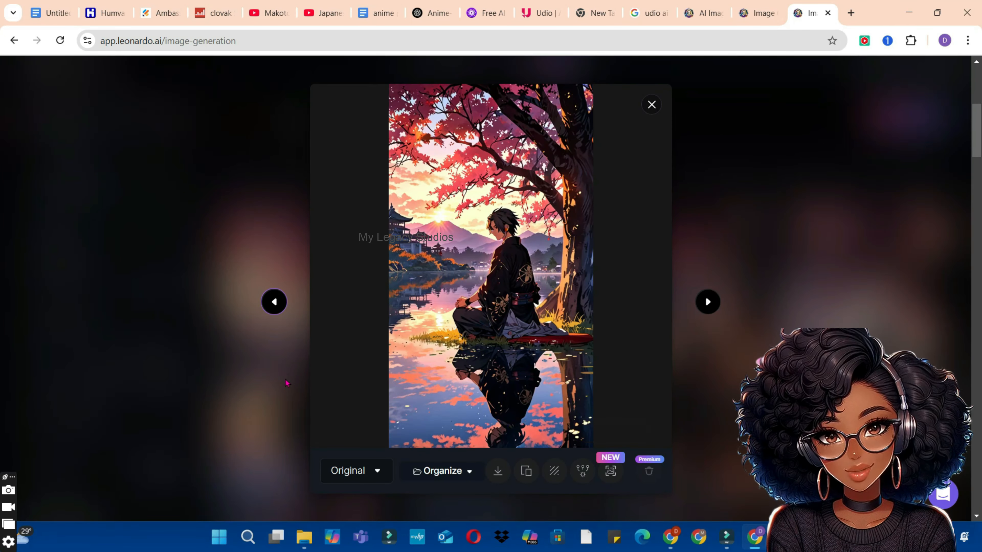
pyautogui.press('Escape')
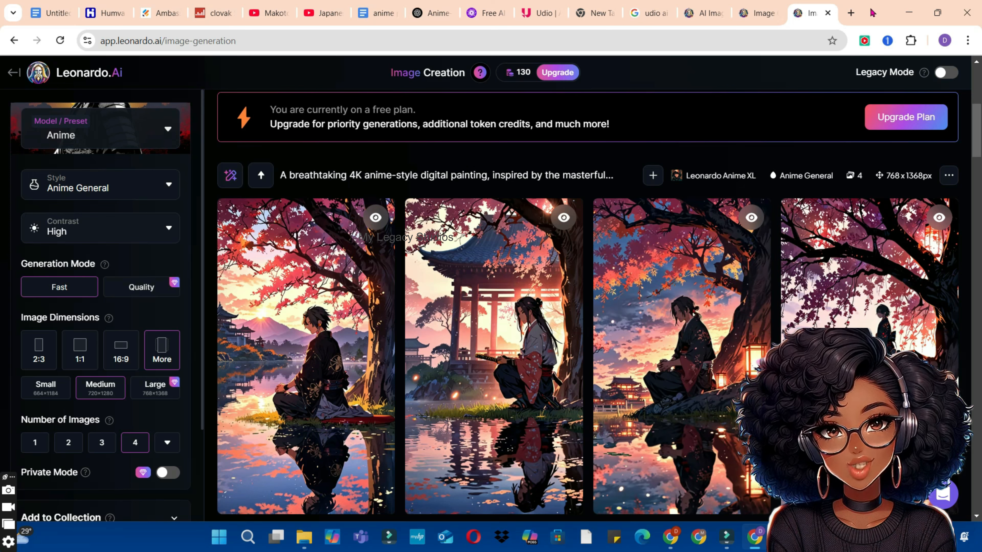
# Step: Search Google for piclumen ai in a new browser tab and open PicLumen's free image generator
pyautogui.click(851, 14)
pyautogui.click(482, 261)
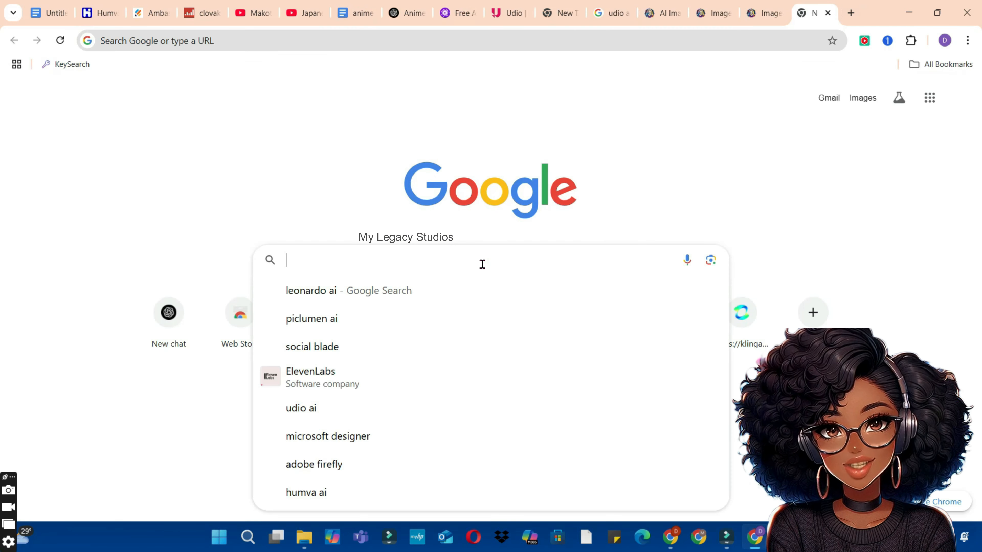
pyautogui.click(310, 330)
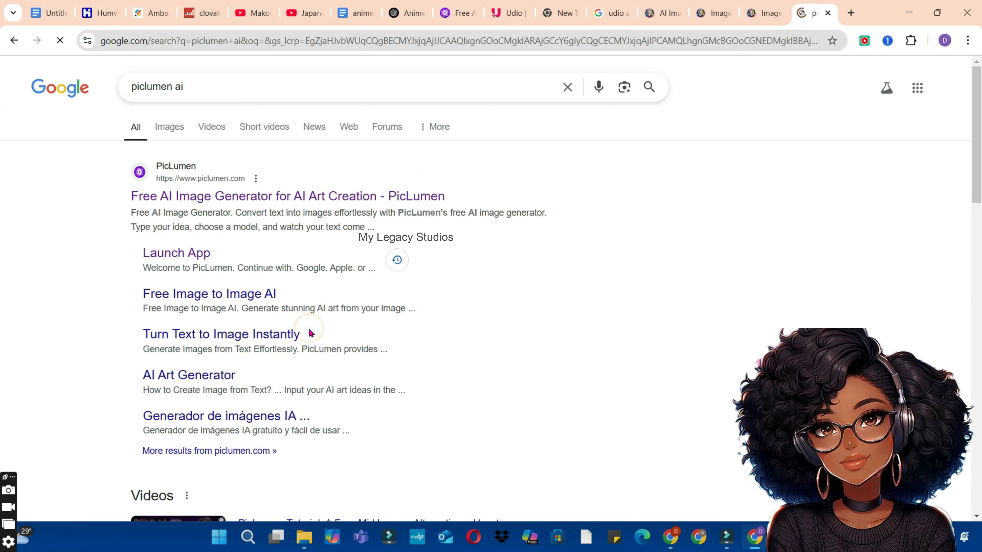
pyautogui.click(287, 198)
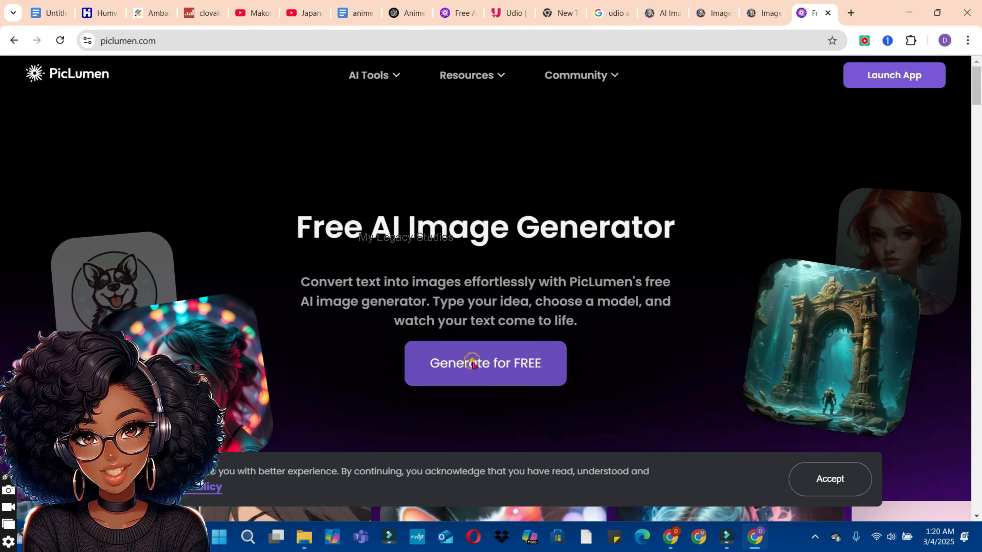
pyautogui.click(473, 362)
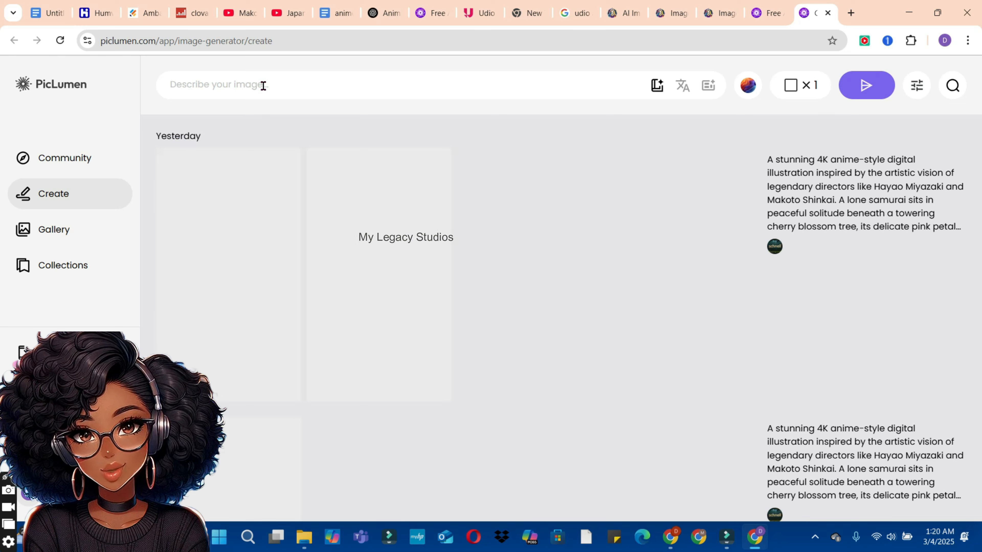
# Step: Copy the samurai prompt from ChatGPT again and paste it as PicLumen's image description
pyautogui.click(381, 13)
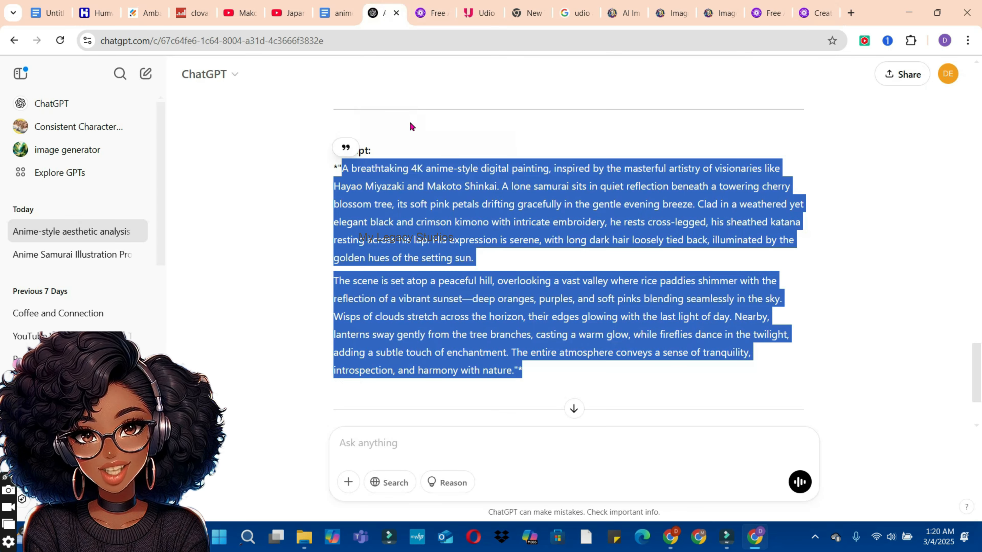
pyautogui.rightClick(395, 213)
pyautogui.click(421, 234)
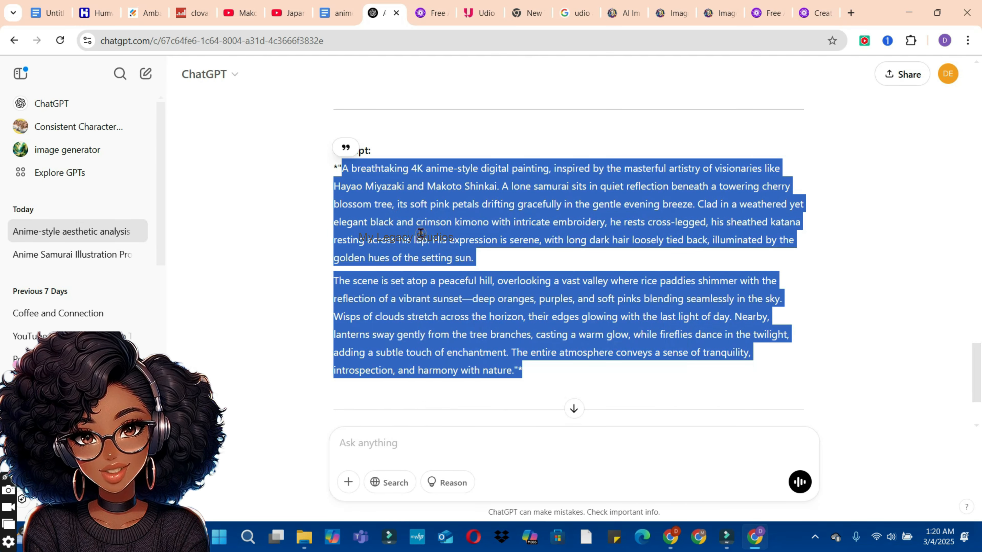
pyautogui.click(812, 14)
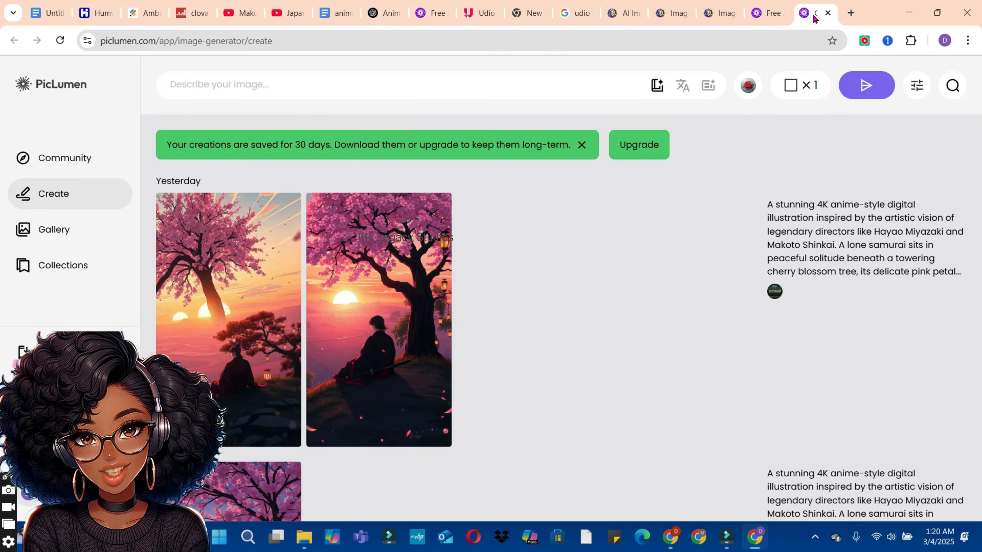
pyautogui.rightClick(322, 79)
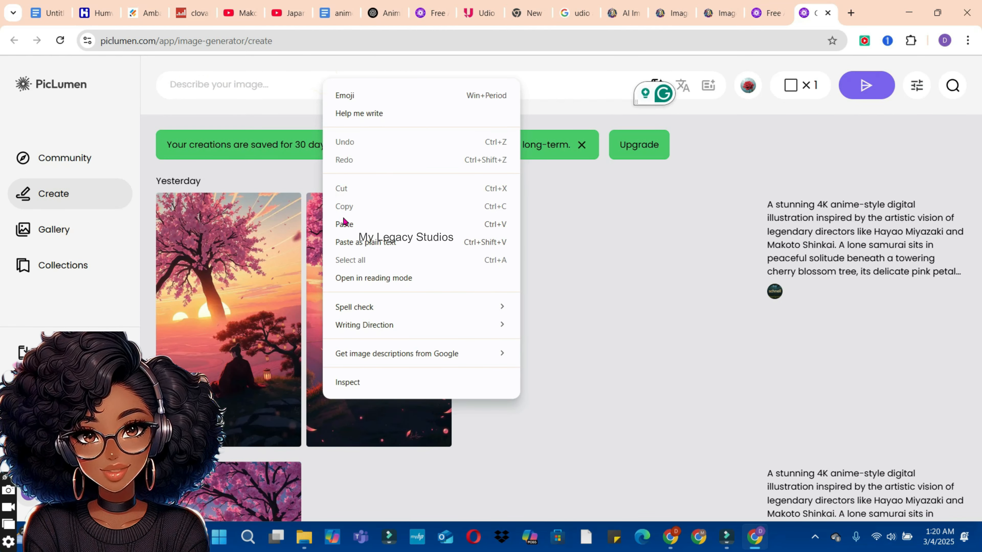
pyautogui.click(343, 223)
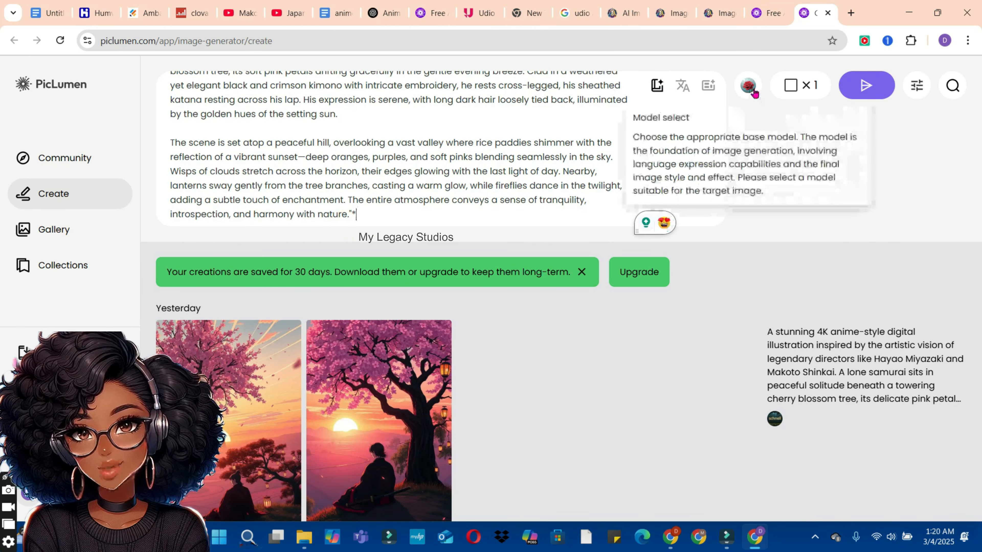
# Step: Generate two 9:16 images from the samurai prompt with the FLUX.1-schnell model
pyautogui.click(752, 88)
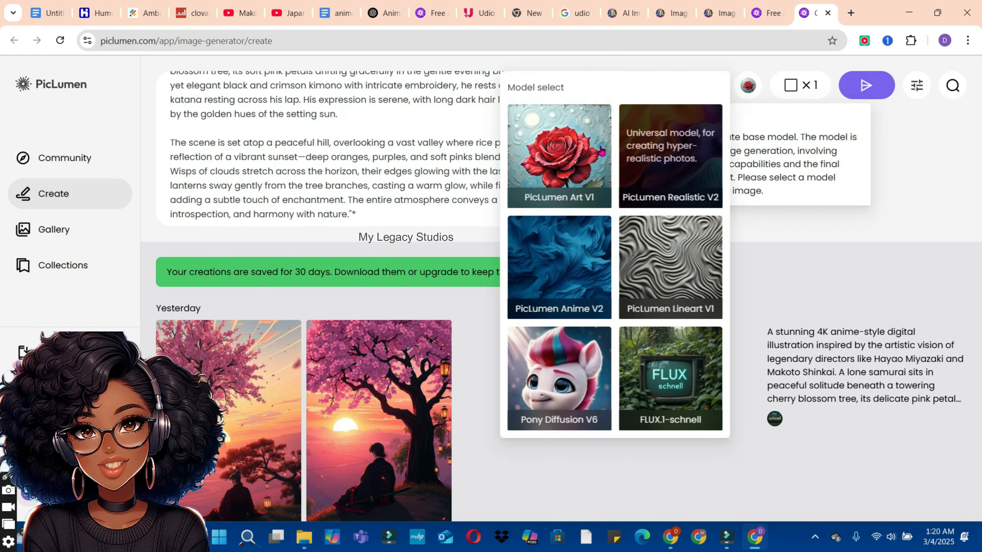
pyautogui.click(664, 382)
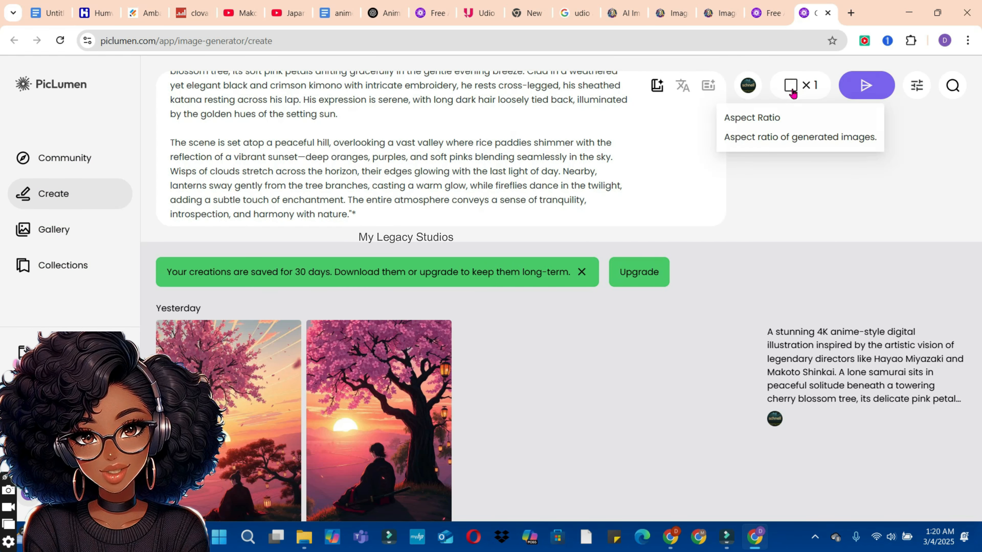
pyautogui.click(790, 92)
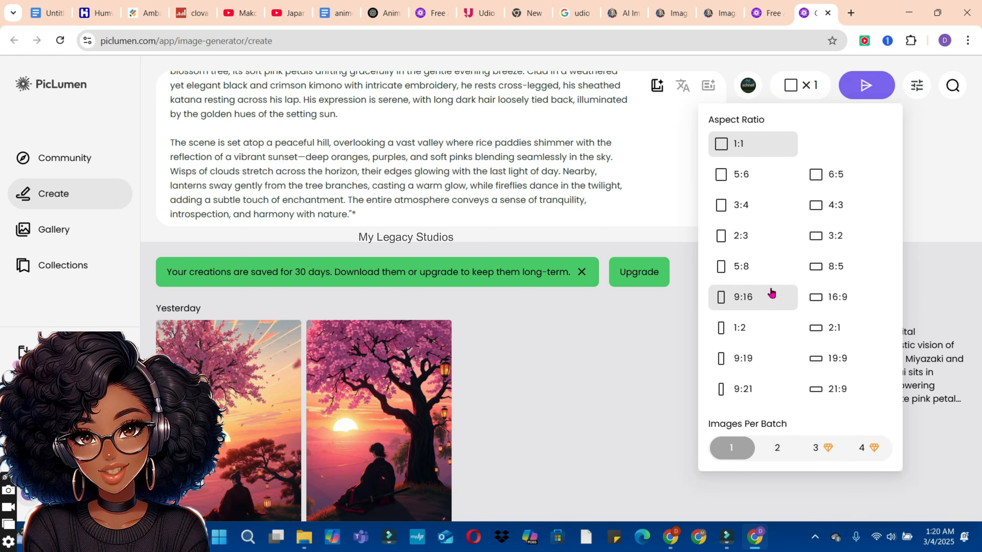
pyautogui.click(735, 301)
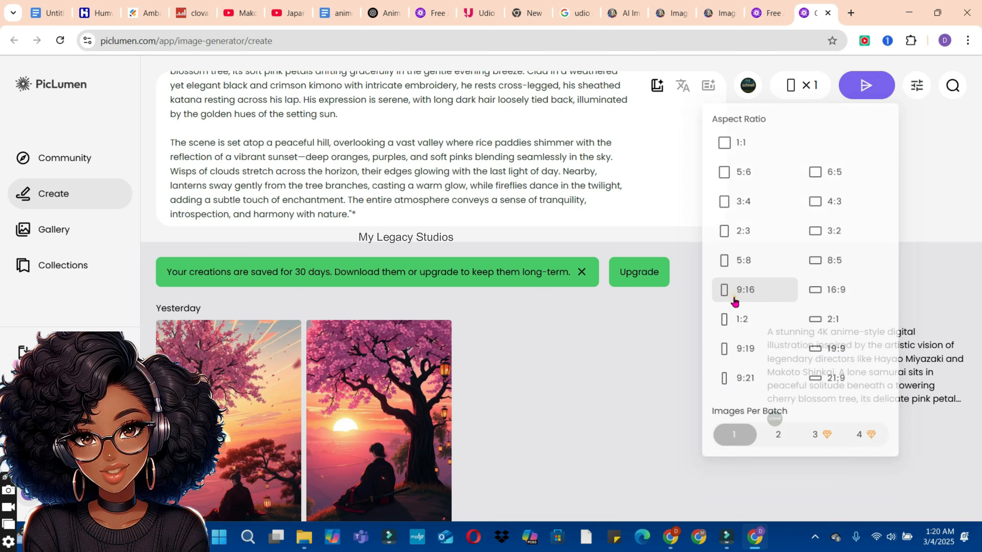
pyautogui.click(786, 95)
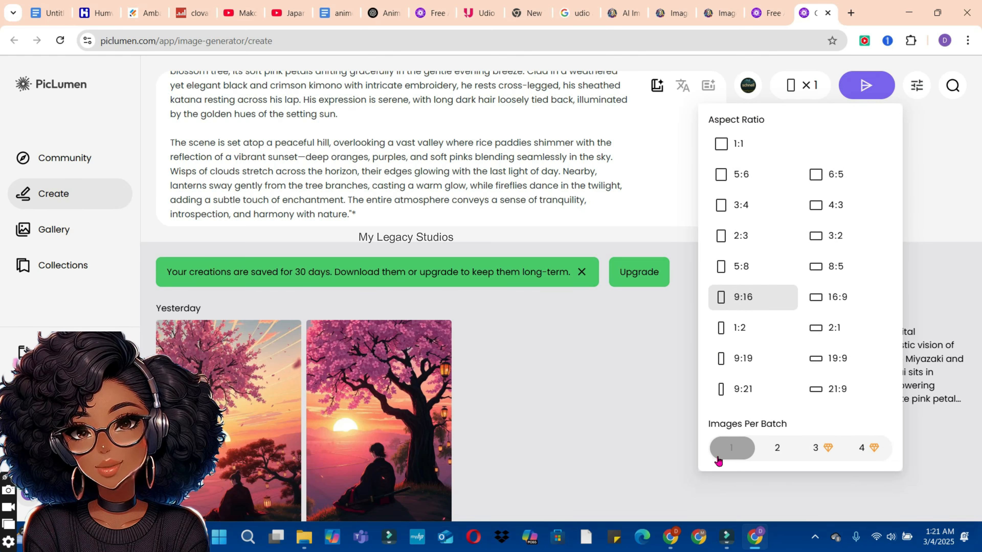
pyautogui.click(780, 449)
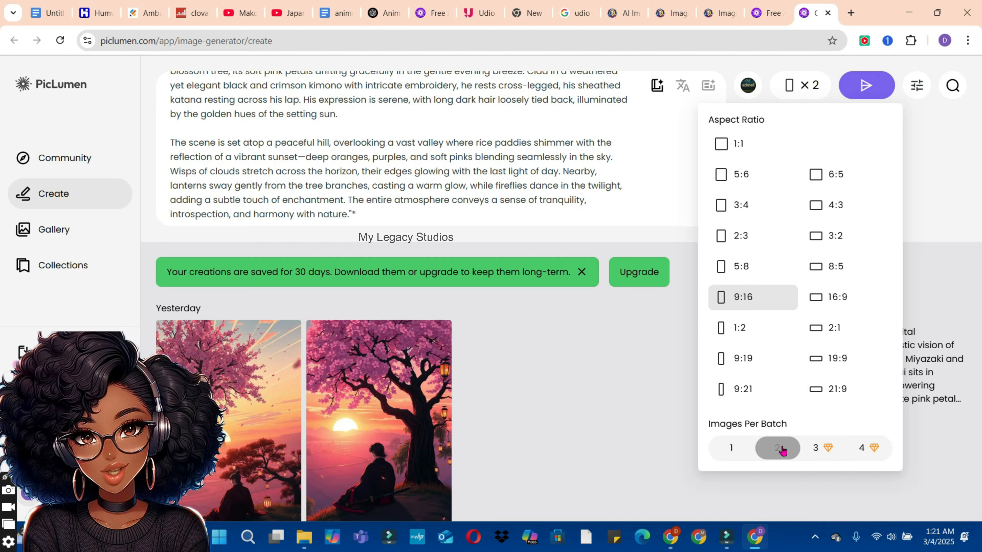
pyautogui.click(873, 82)
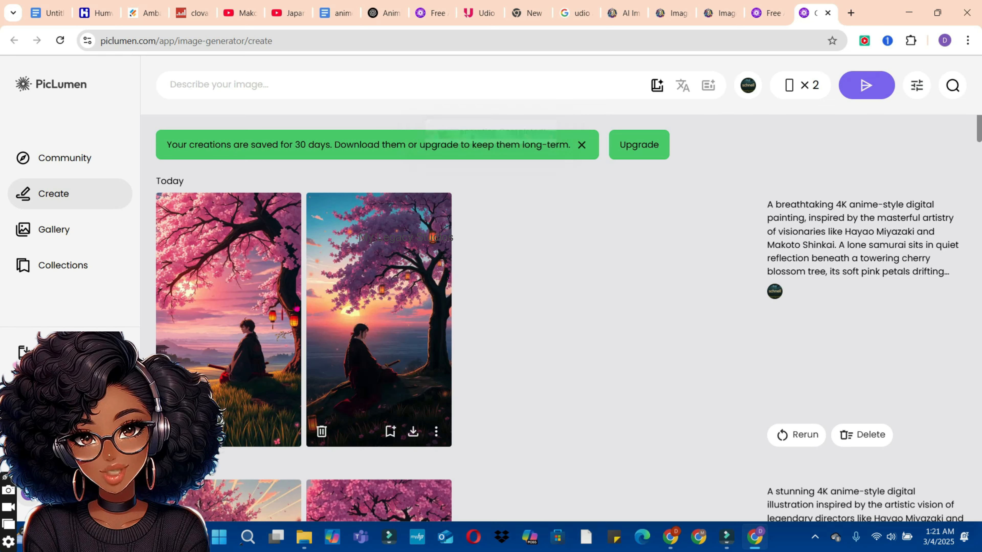
# Step: View the new PicLumen samurai images enlarged, and switch to Leonardo.Ai to look through its samurai images one by one for comparison
pyautogui.click(266, 304)
pyautogui.scroll(-1, 267, 305)
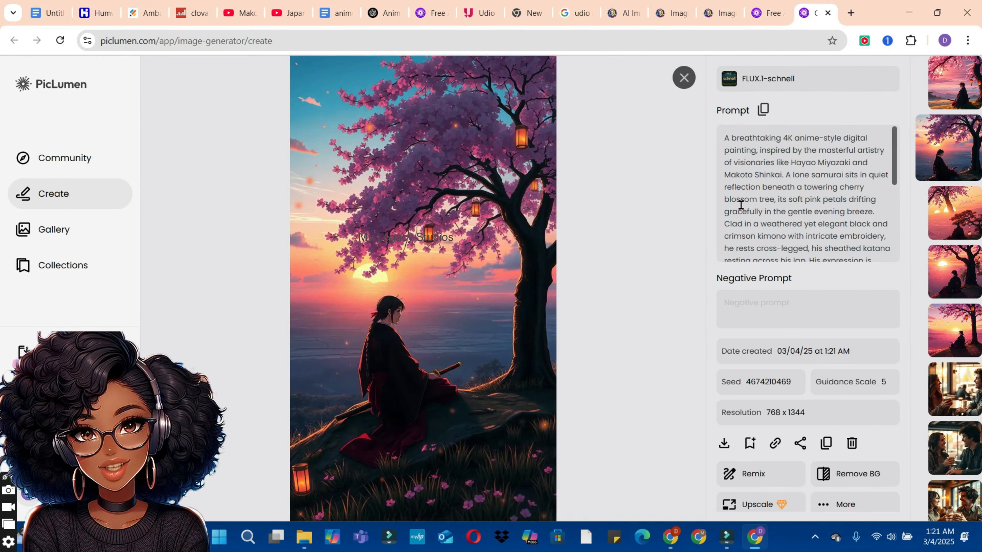
pyautogui.click(722, 14)
pyautogui.moveTo(321, 338)
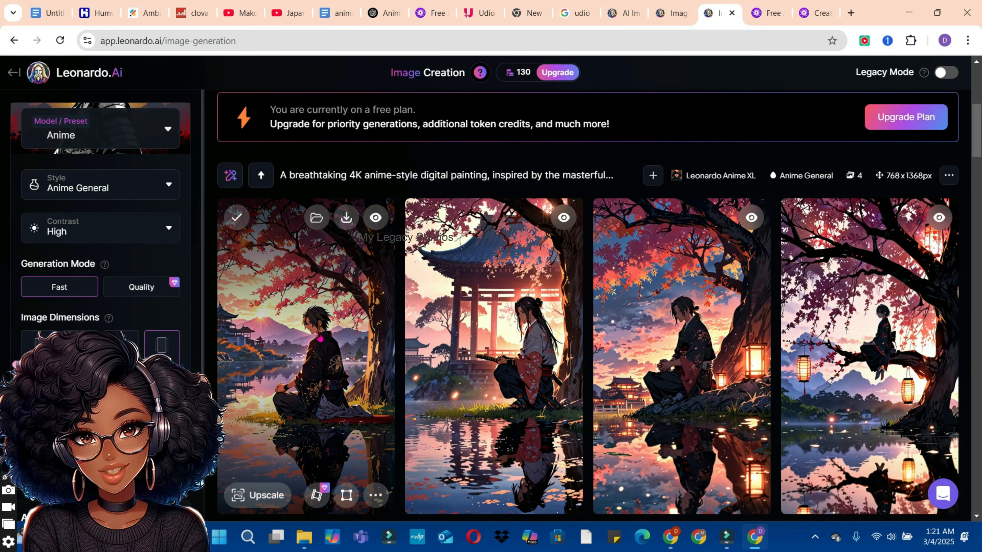
pyautogui.click(320, 338)
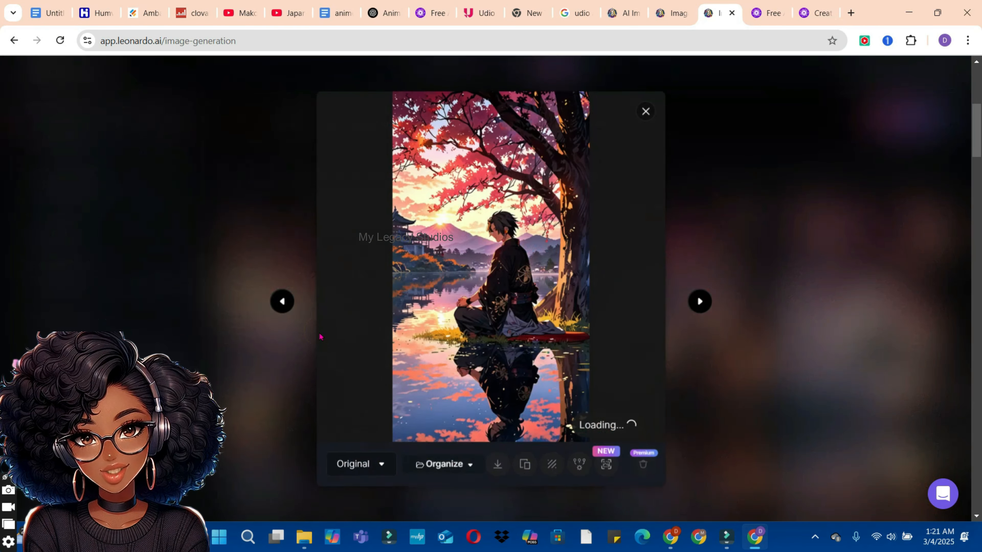
pyautogui.press('Right')
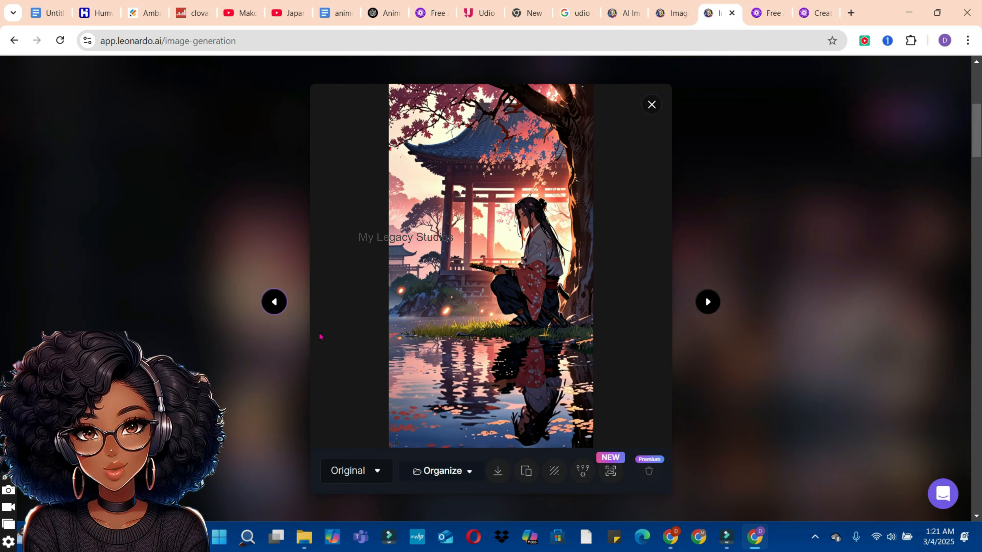
pyautogui.press('Right')
pyautogui.press('Right')
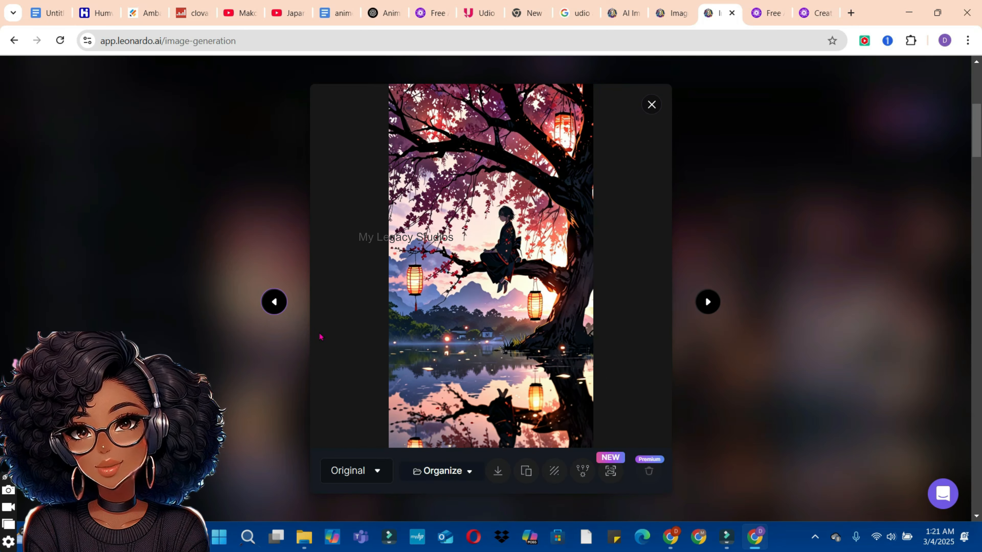
pyautogui.press('Right')
pyautogui.press('Right')
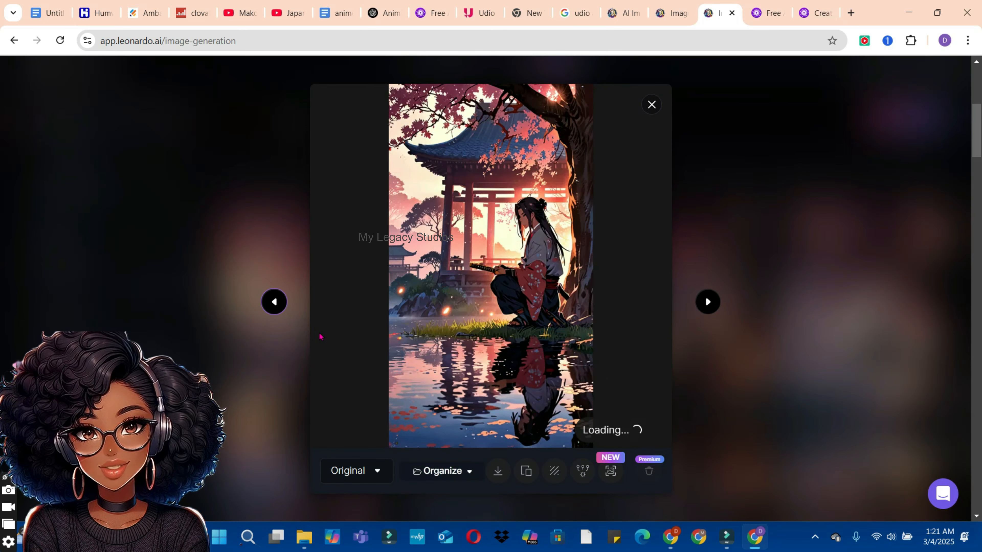
pyautogui.press('Right')
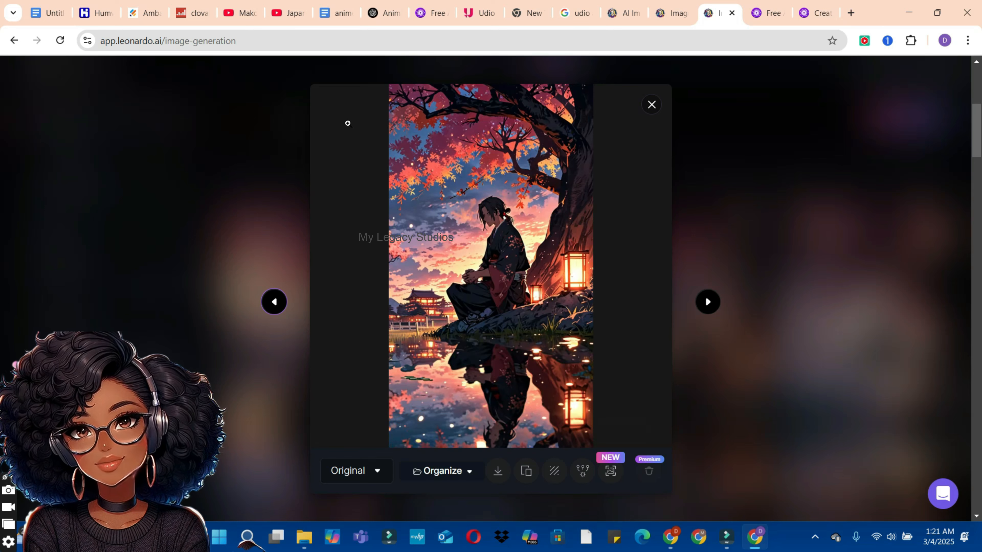
pyautogui.click(652, 105)
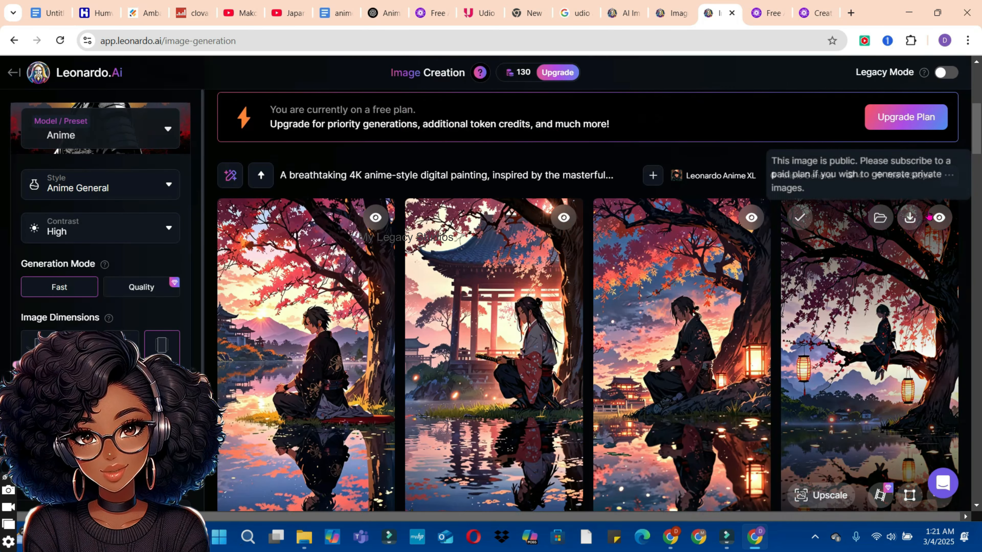
# Step: Compare against PicLumen's enlarged samurai images once more and download the Leonardo.Ai image of the samurai in front of the pavilion
pyautogui.scroll(-3, 979, 158)
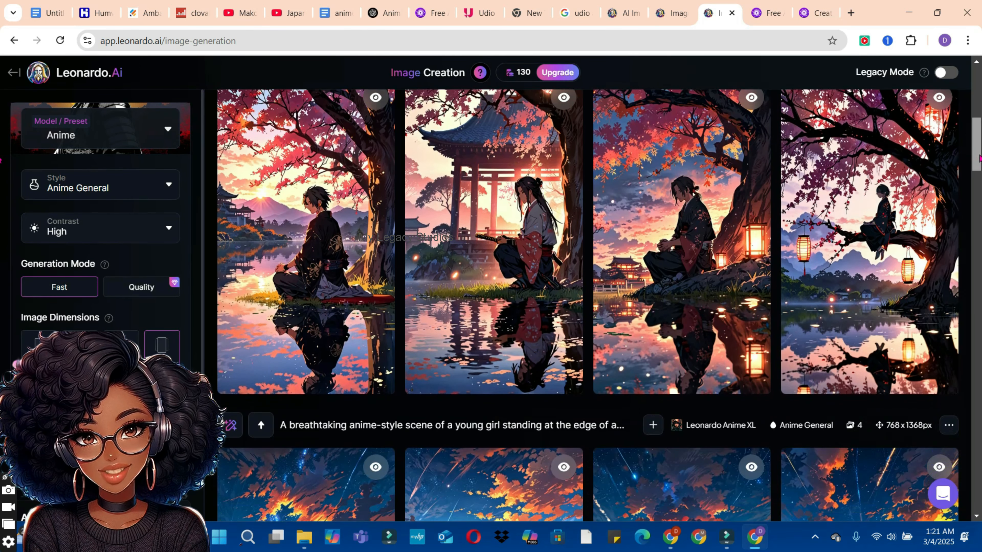
pyautogui.moveTo(981, 157); pyautogui.dragTo(979, 157)
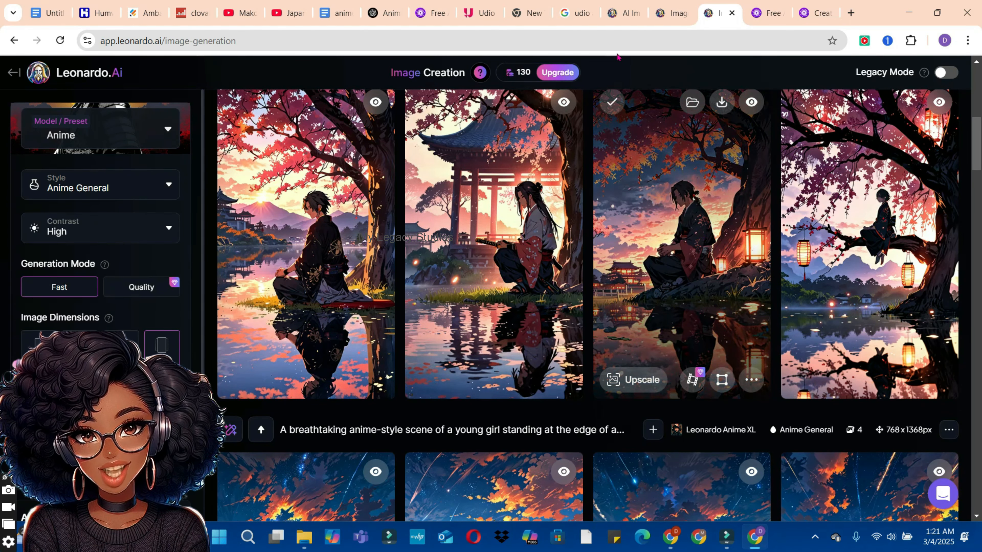
pyautogui.click(824, 14)
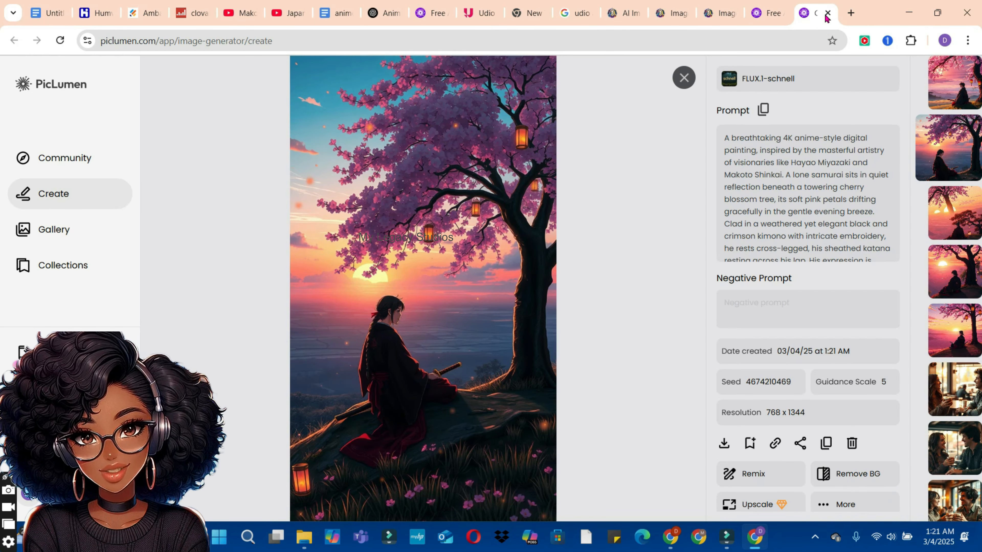
pyautogui.scroll(-1, 495, 249)
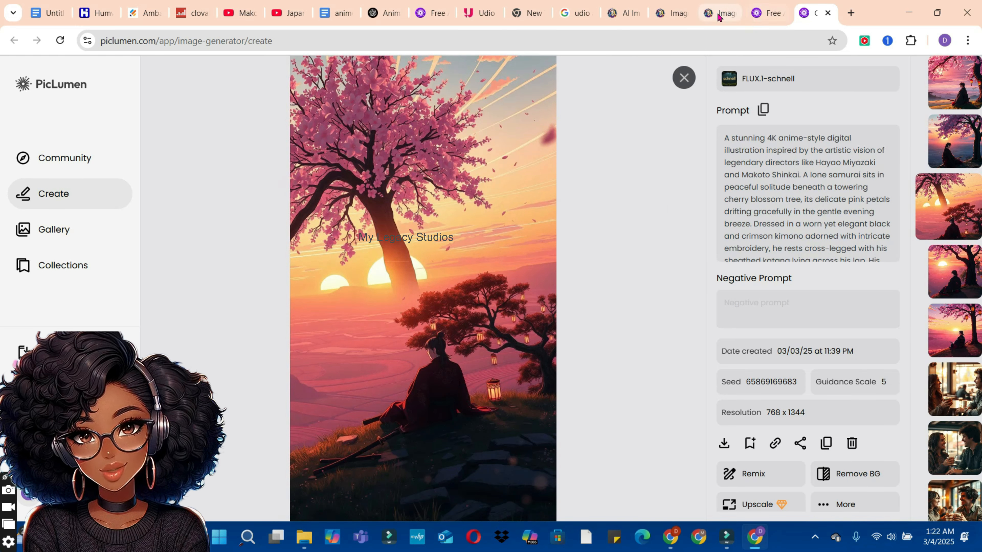
pyautogui.click(717, 14)
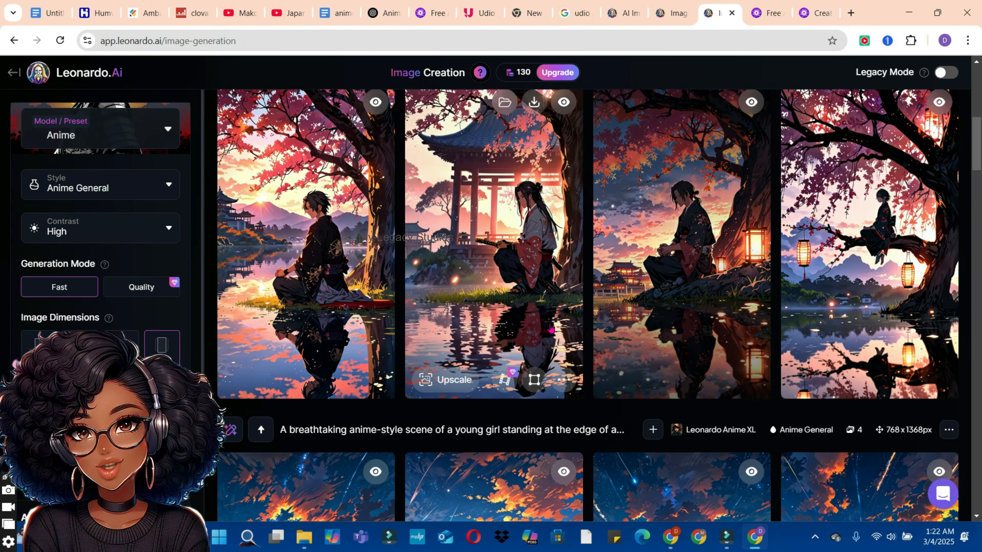
pyautogui.click(534, 103)
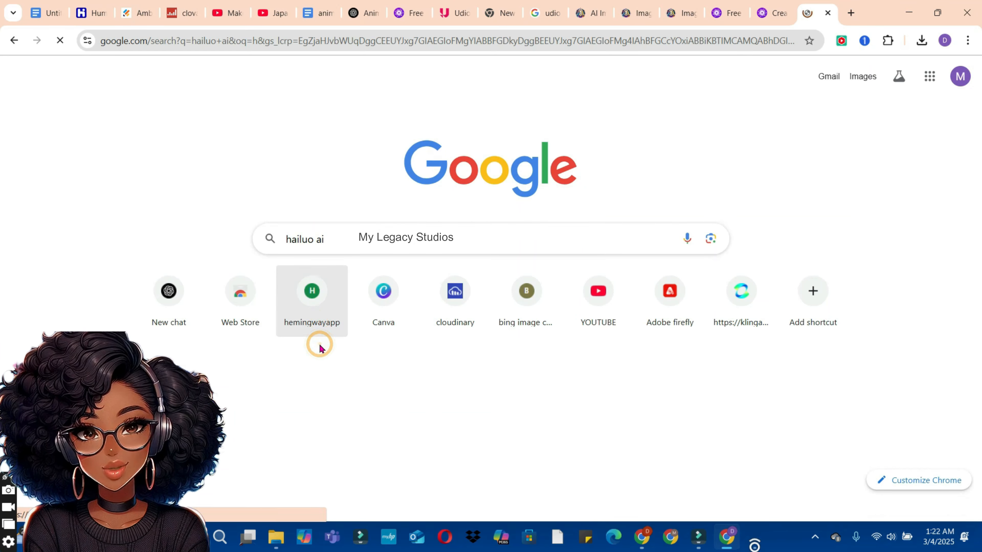
# Step: Search Google for hailuo ai and open Hailuo AI's video creation page
pyautogui.press('Return')
pyautogui.click(320, 197)
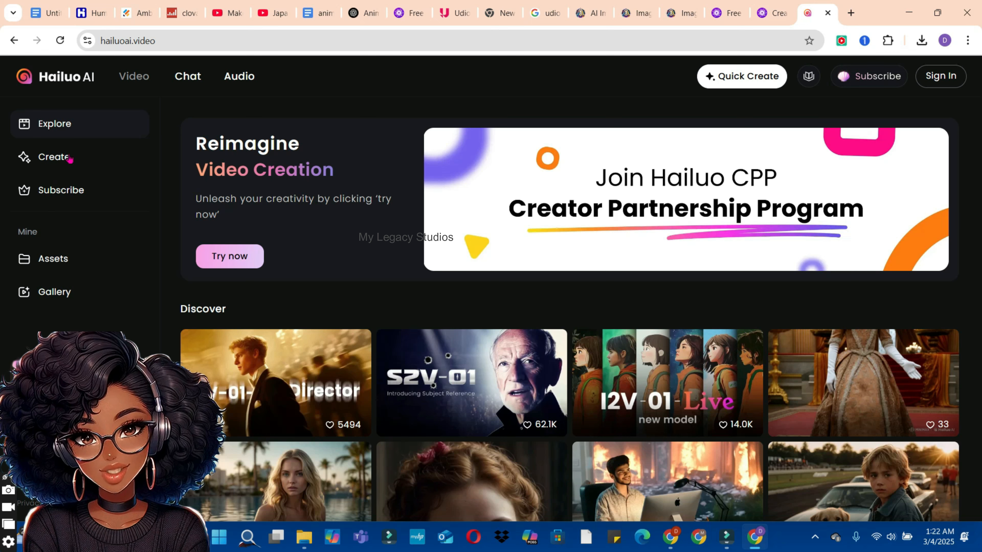
pyautogui.click(70, 158)
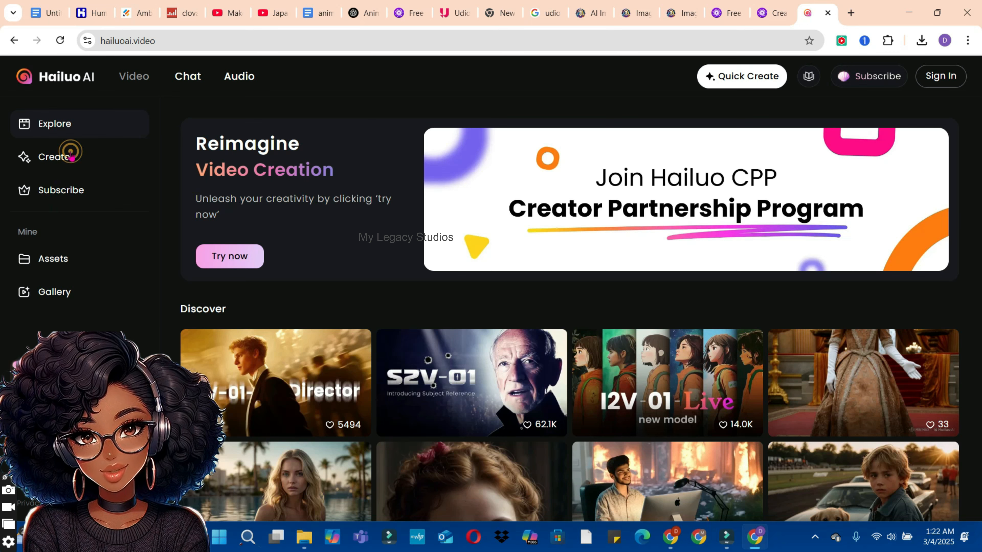
pyautogui.click(61, 157)
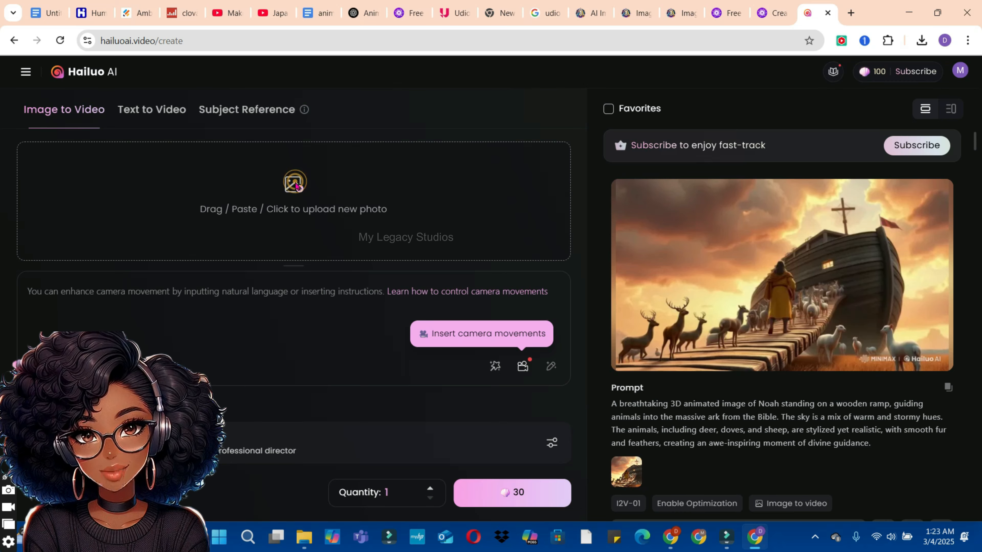
# Step: Upload the downloaded Leonardo samurai image as the Image to Video source and look at the available camera movements
pyautogui.click(296, 187)
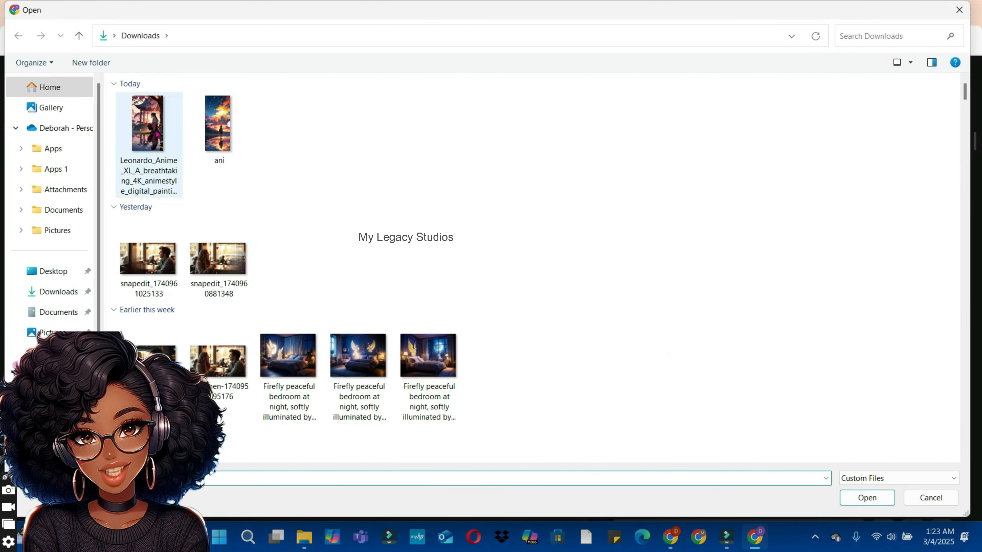
pyautogui.click(157, 134)
pyautogui.click(868, 499)
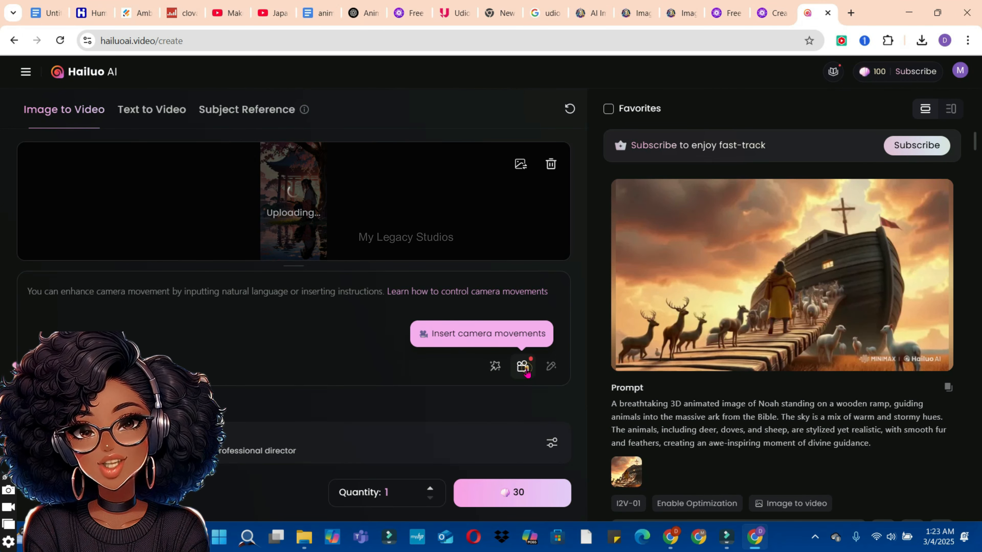
pyautogui.click(523, 367)
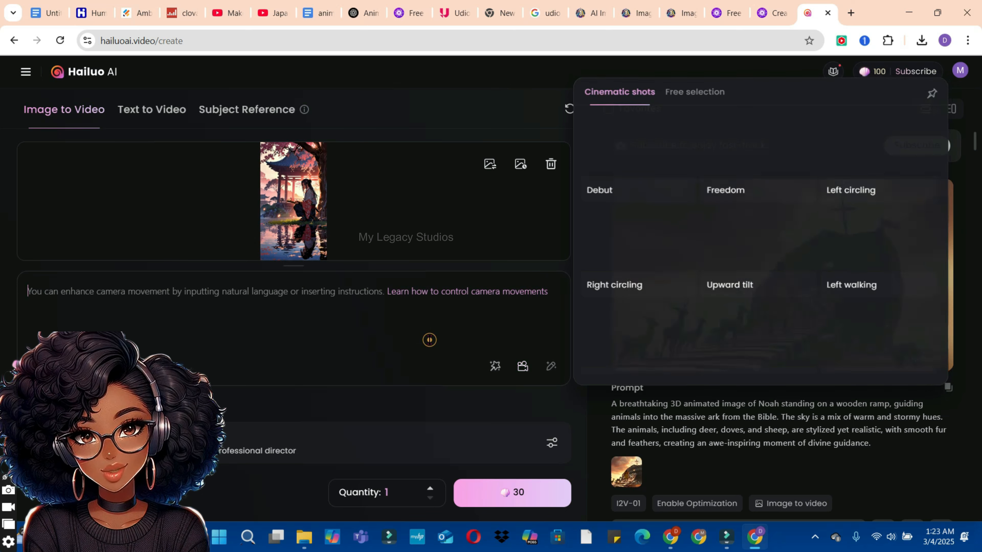
pyautogui.click(429, 339)
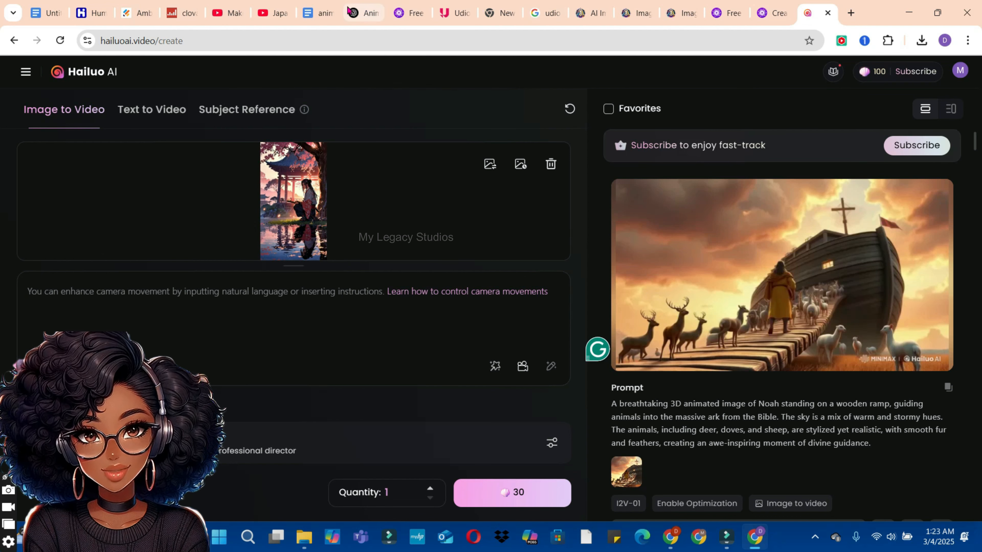
# Step: Copy the samurai prompt from ChatGPT, paste it as Hailuo AI's video description and generate one video
pyautogui.click(364, 12)
pyautogui.rightClick(401, 216)
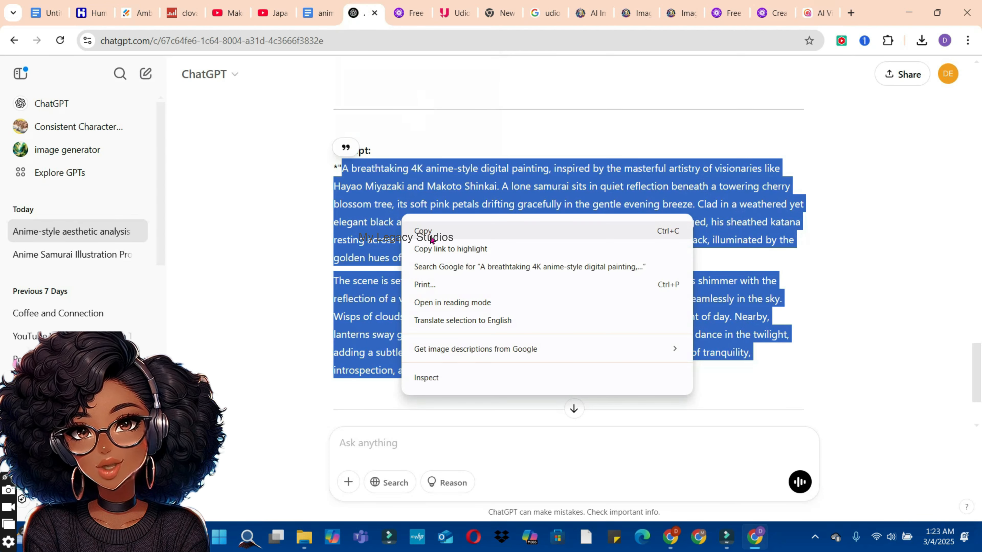
pyautogui.click(431, 227)
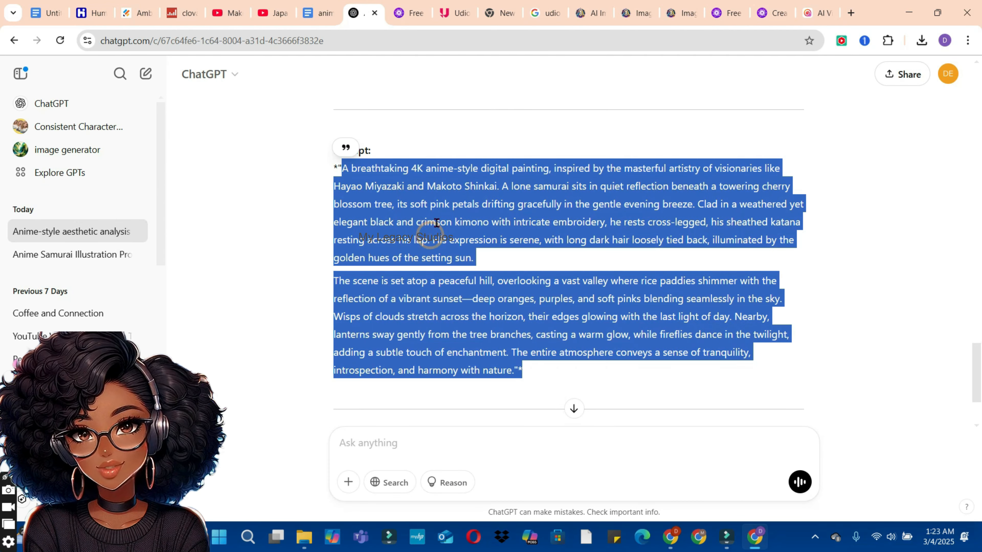
pyautogui.click(828, 13)
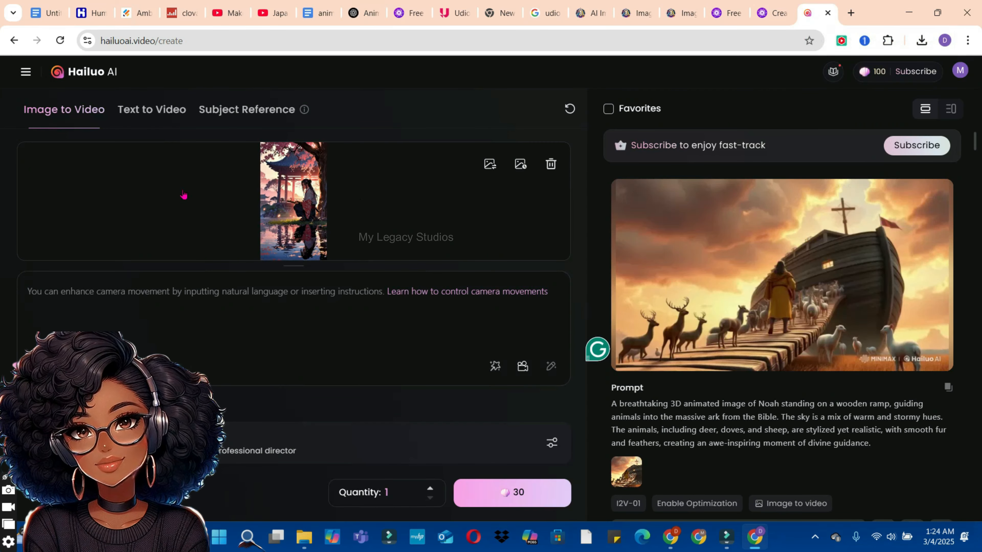
pyautogui.rightClick(169, 301)
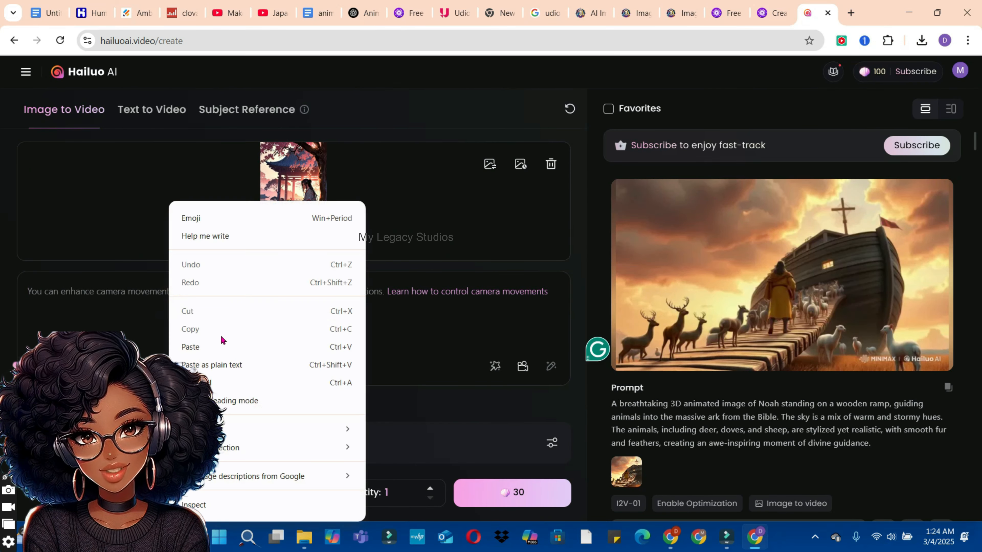
pyautogui.click(213, 343)
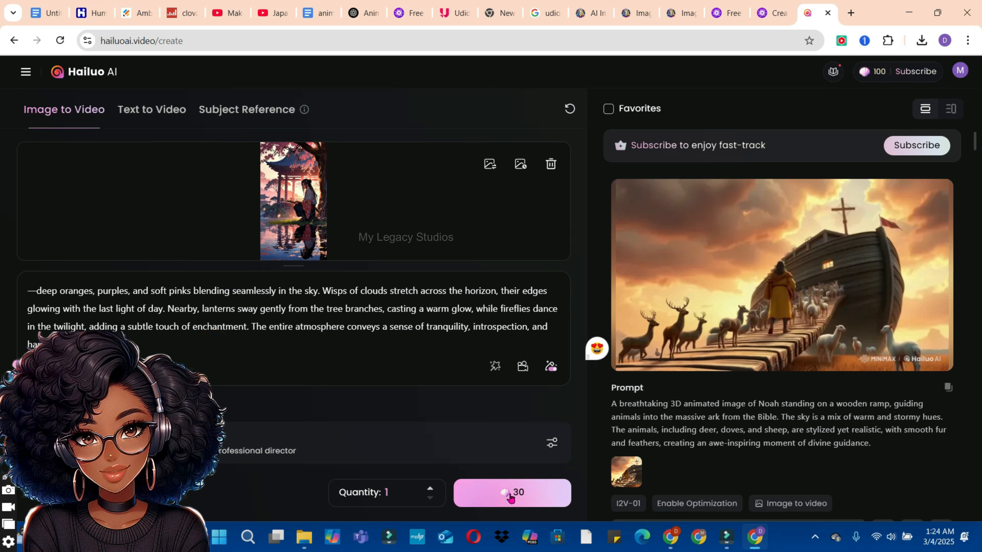
pyautogui.click(511, 498)
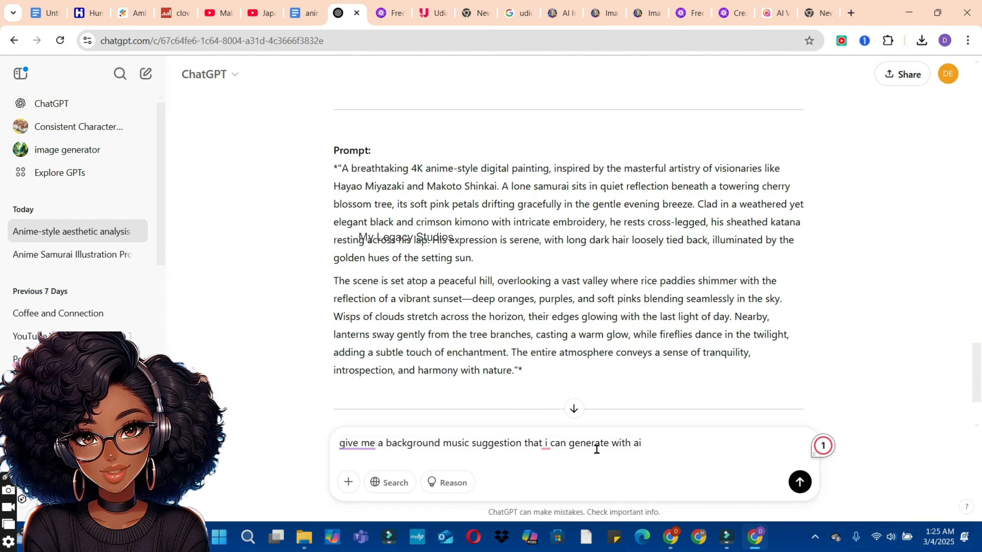
# Step: Ask ChatGPT "give me a background music suggestion that i can generate with ai"
pyautogui.click(800, 482)
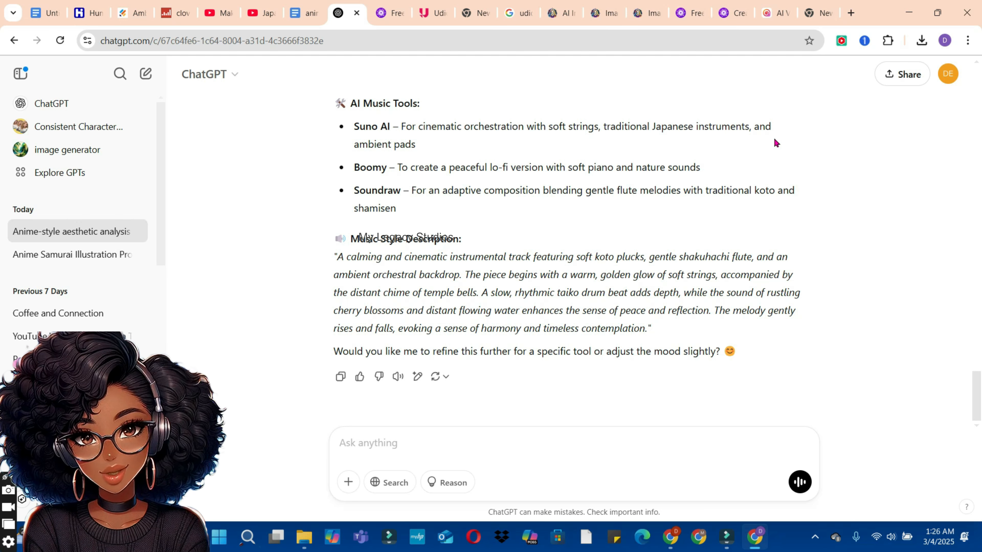
# Step: Search Google for suno ai music, open Suno's song creation page and turn off Custom mode
pyautogui.click(851, 13)
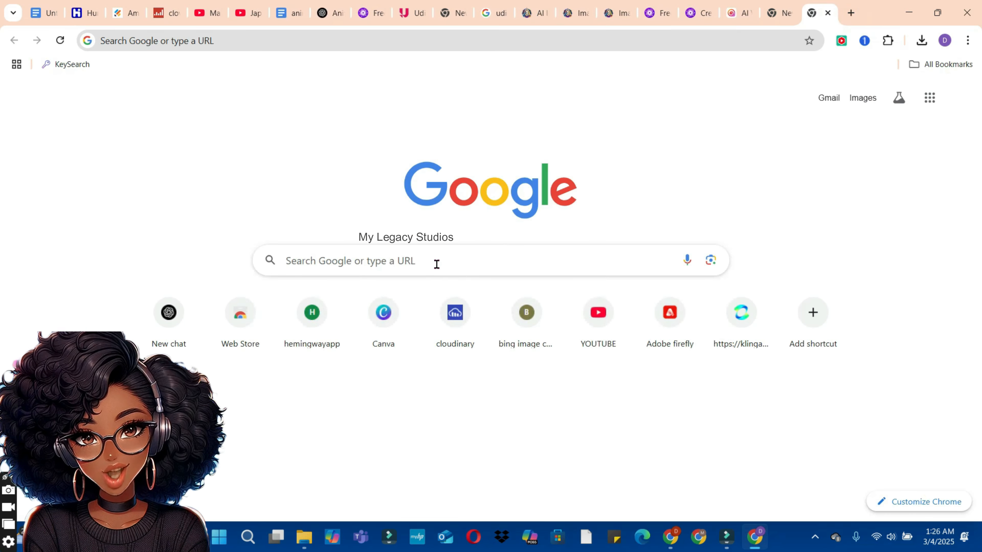
pyautogui.click(436, 262)
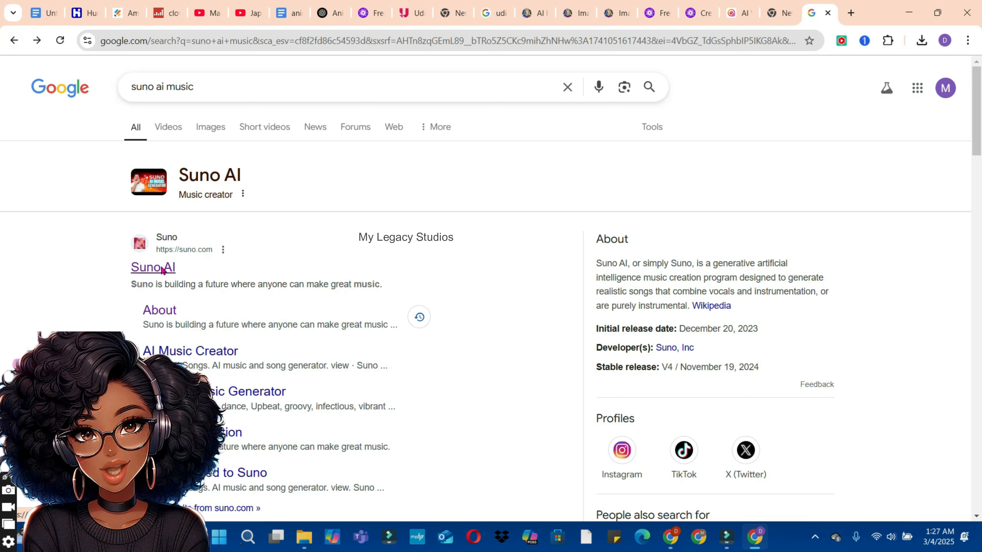
pyautogui.click(163, 269)
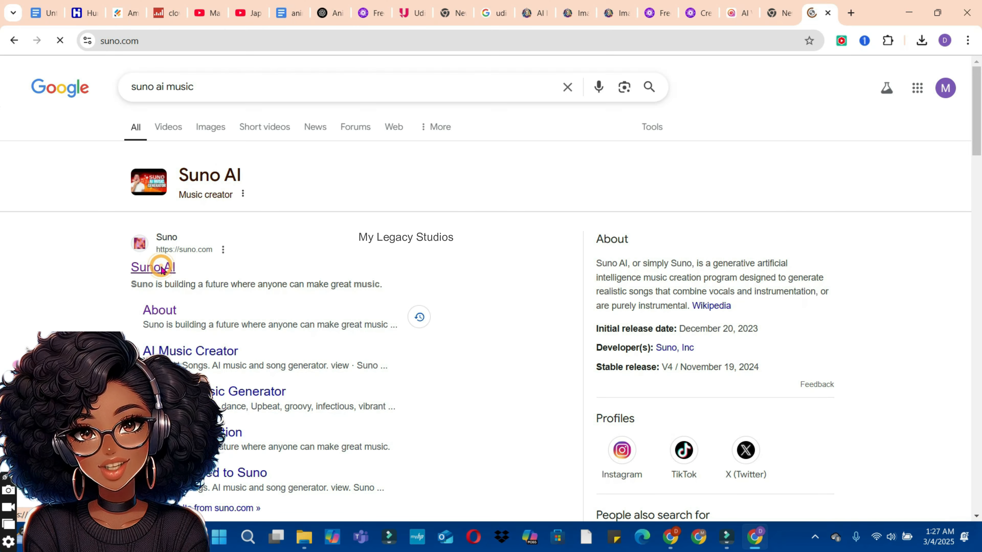
pyautogui.click(69, 167)
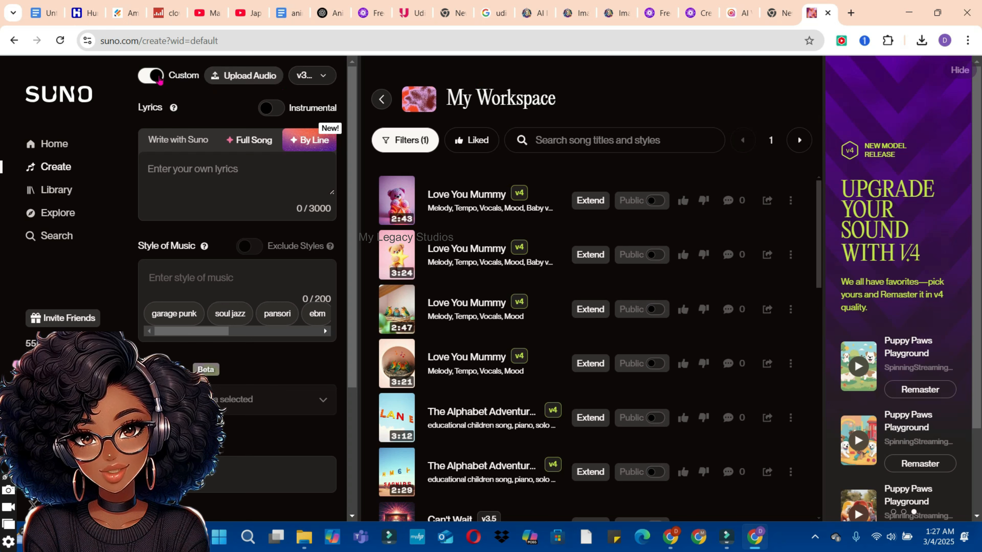
pyautogui.click(156, 78)
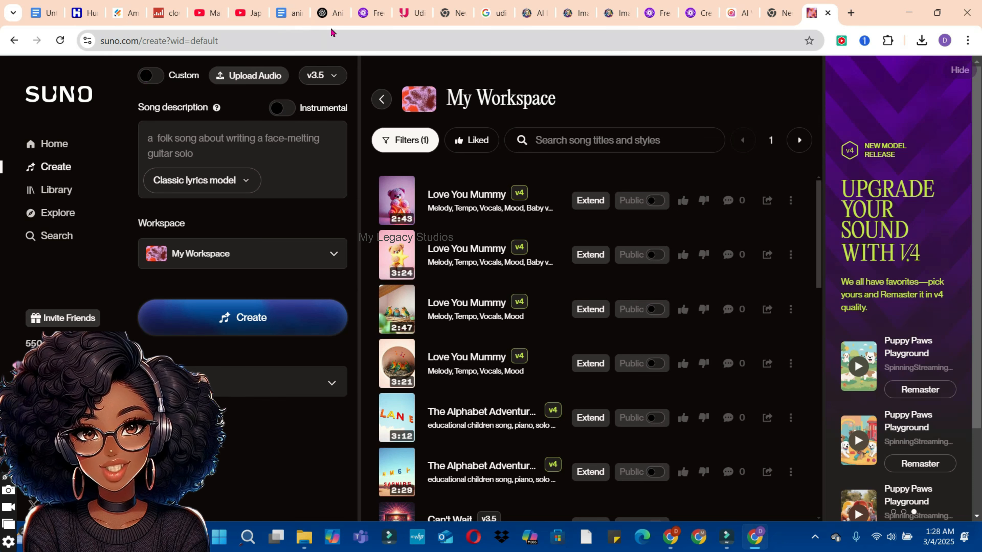
# Step: Copy the Music Style Description paragraph from ChatGPT and paste it as Suno's song description
pyautogui.click(327, 15)
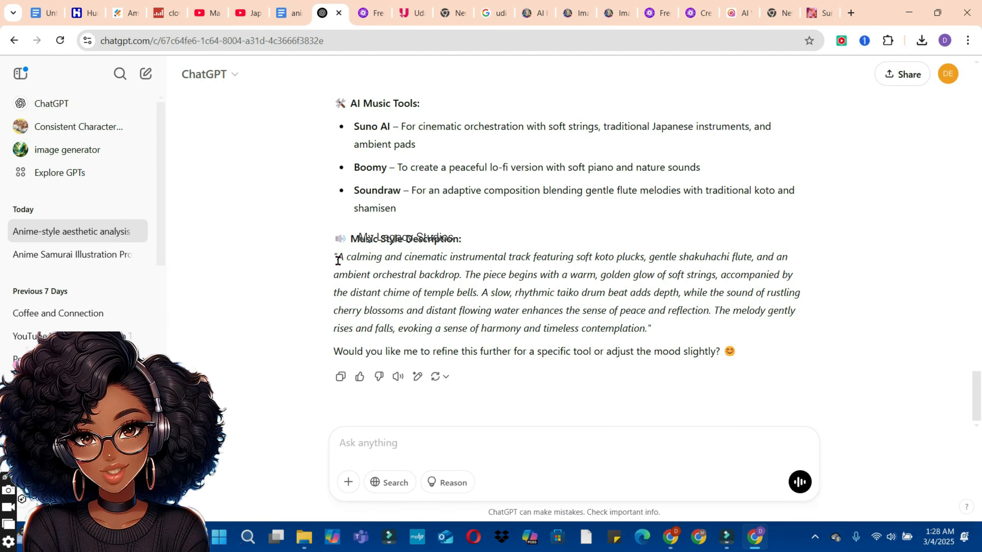
pyautogui.moveTo(339, 258); pyautogui.dragTo(673, 328)
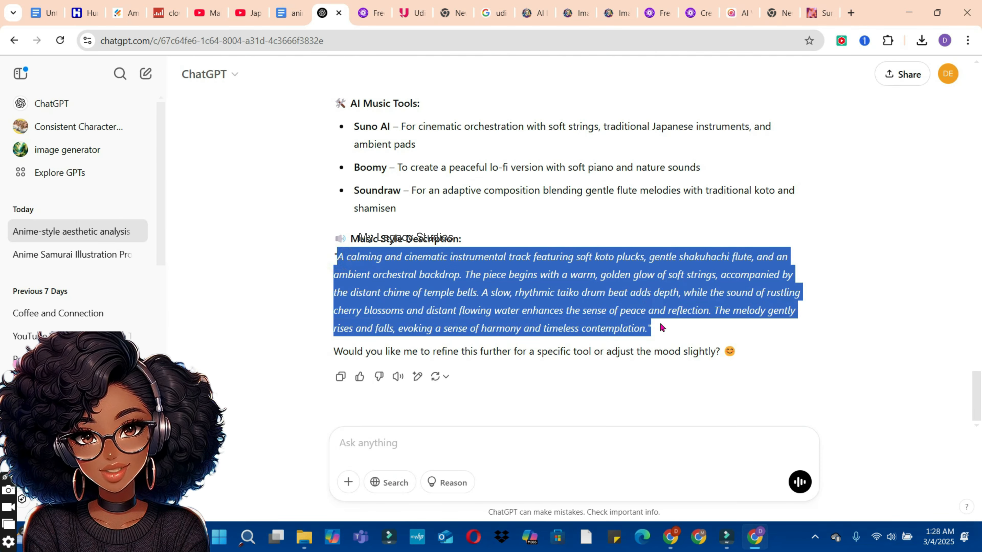
pyautogui.rightClick(584, 309)
pyautogui.click(604, 322)
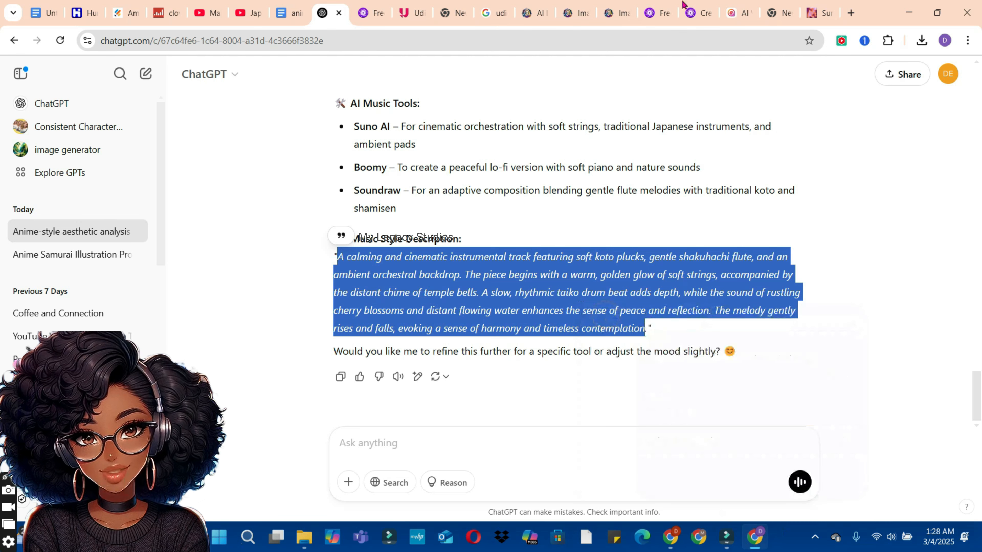
pyautogui.click(825, 12)
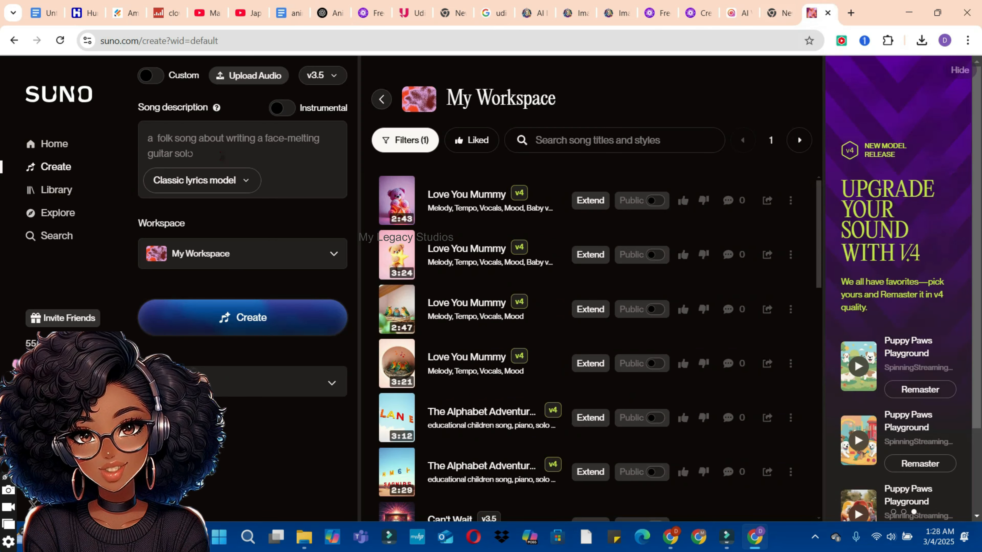
pyautogui.rightClick(189, 153)
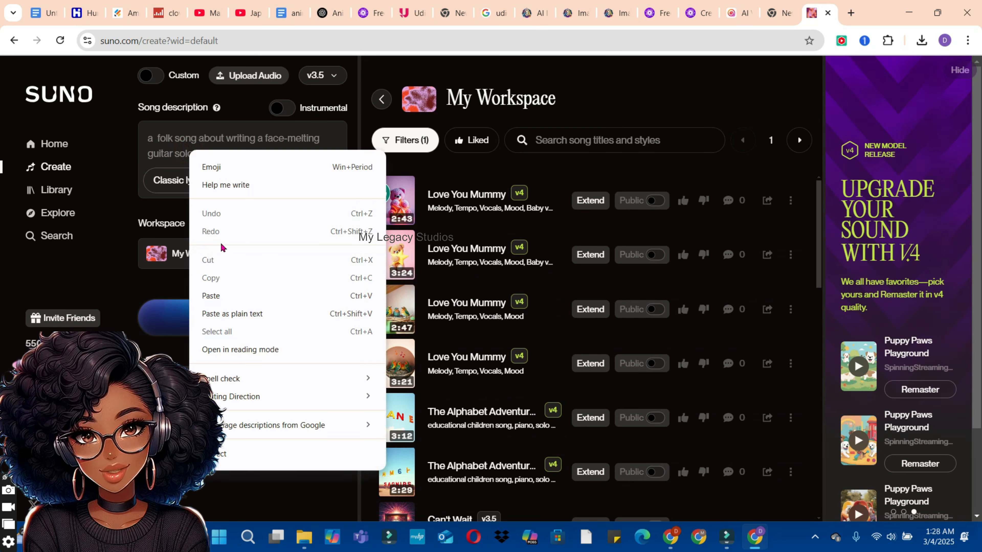
pyautogui.click(211, 295)
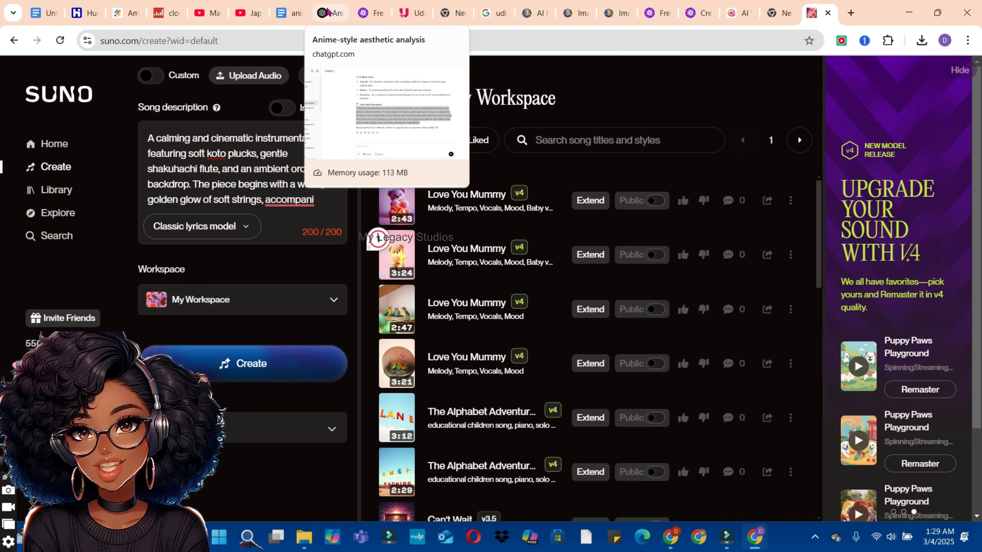
# Step: Ask ChatGPT to "reduce it to 200 characters" for the quoted music description and copy the shortened version
pyautogui.click(327, 12)
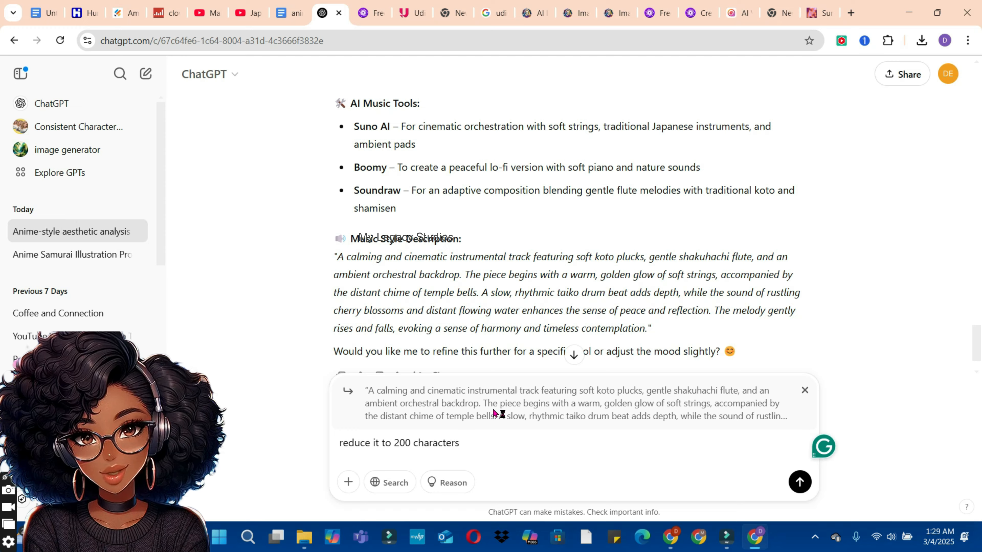
pyautogui.press('Return')
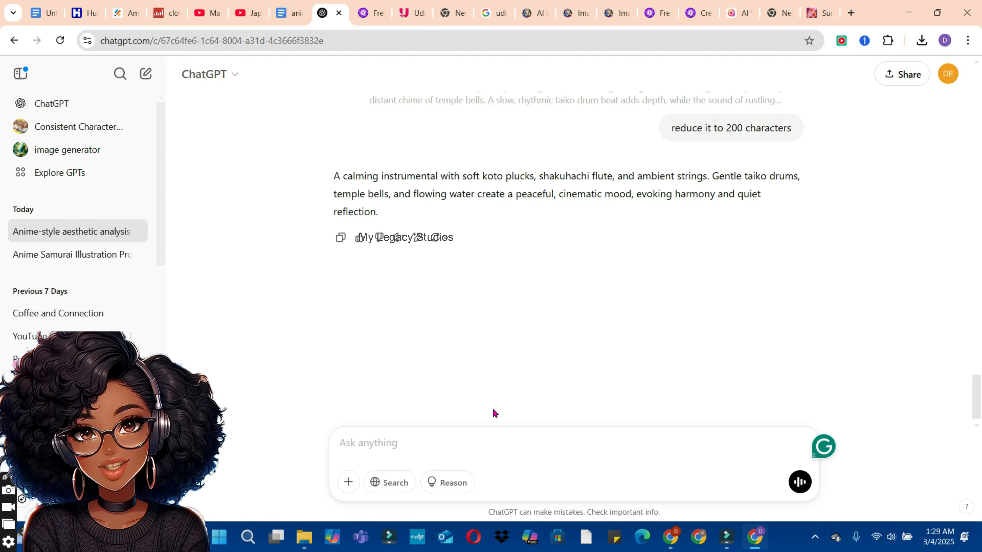
pyautogui.moveTo(391, 216); pyautogui.dragTo(326, 174)
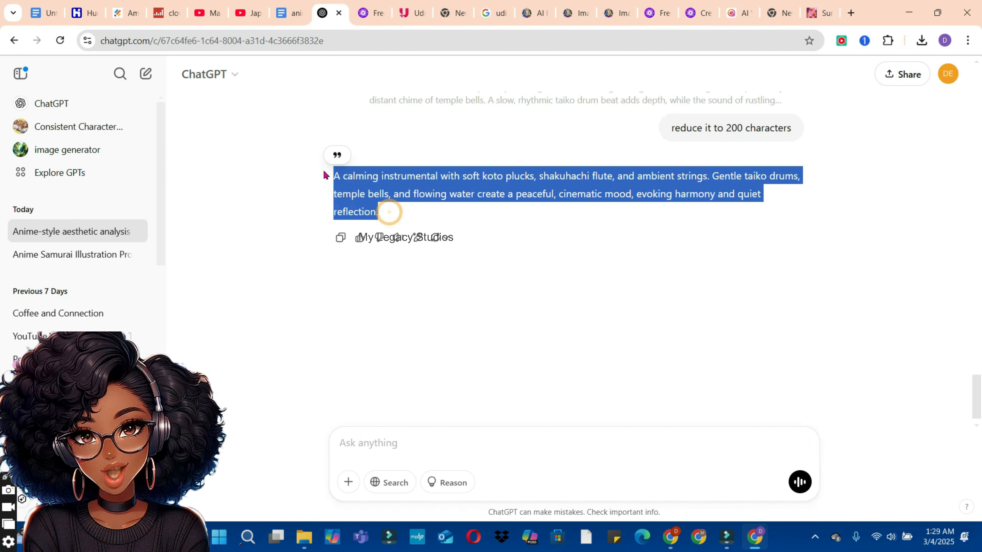
pyautogui.rightClick(350, 197)
pyautogui.click(382, 211)
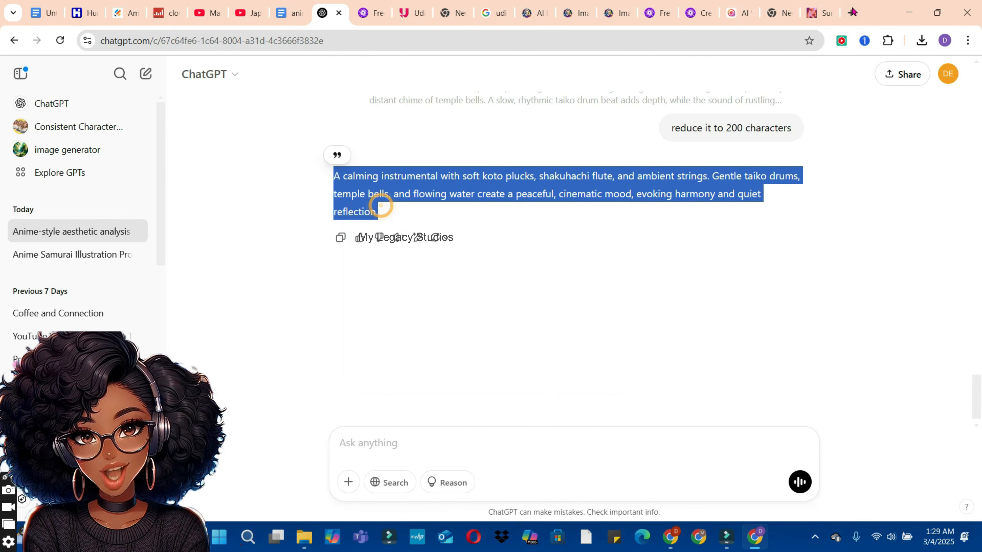
# Step: Replace Suno's song description with the shortened text, trimmed to fit 200 characters, and create it as an instrumental
pyautogui.hotkey('ctrl', '9')
pyautogui.hotkey('ctrl', 'a')
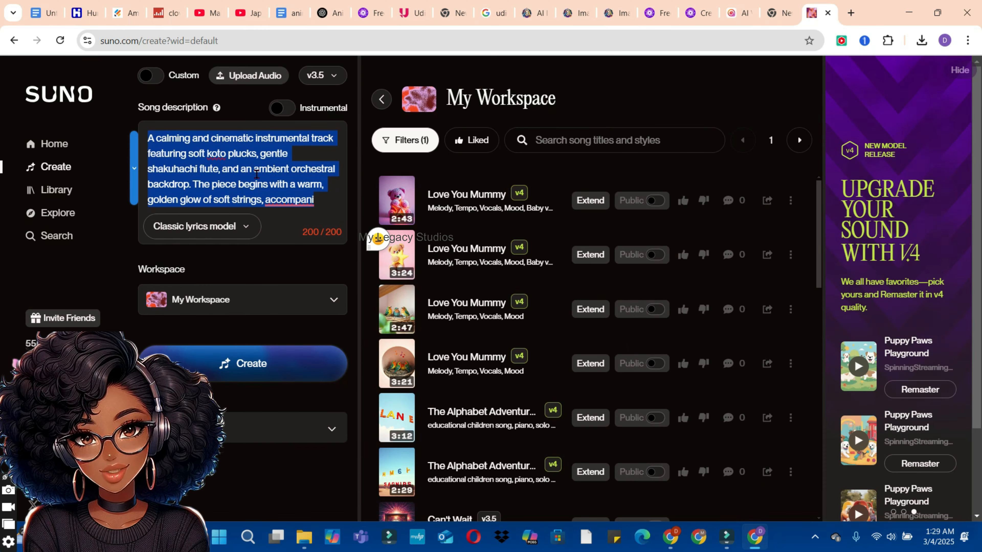
pyautogui.press('BackSpace')
pyautogui.hotkey('ctrl', 'v')
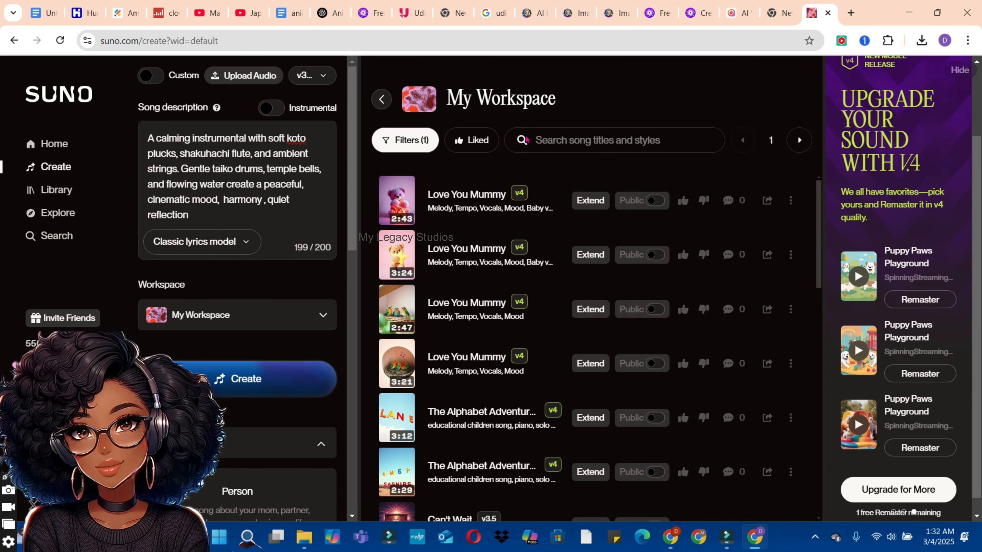
pyautogui.click(276, 113)
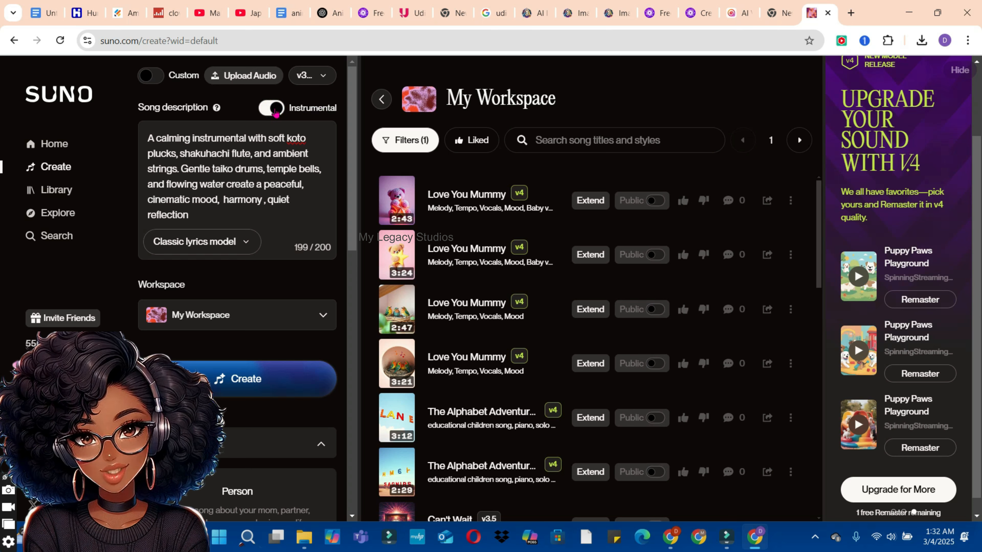
pyautogui.click(264, 388)
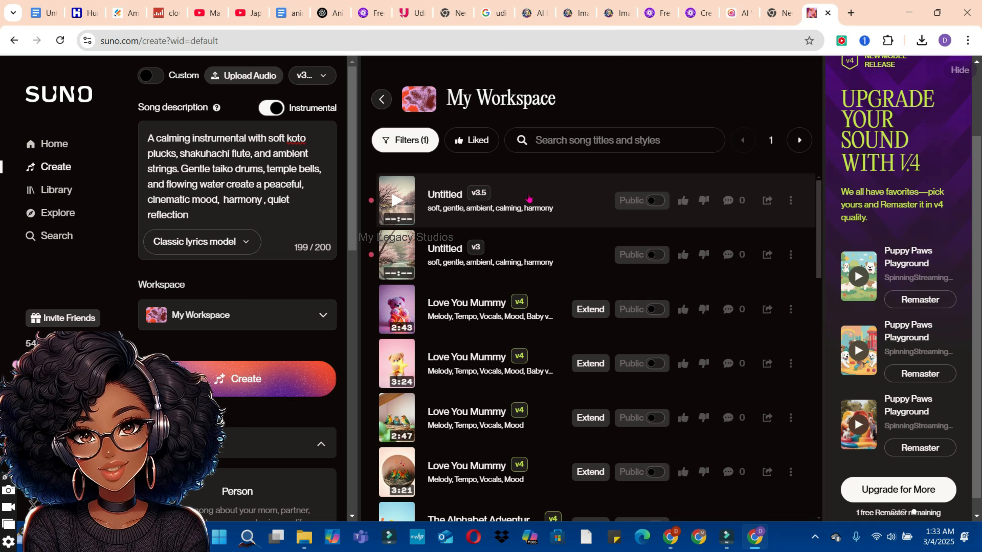
# Step: Listen to a few seconds of each of the two newly generated Untitled tracks, v3.5 and v3
pyautogui.click(398, 208)
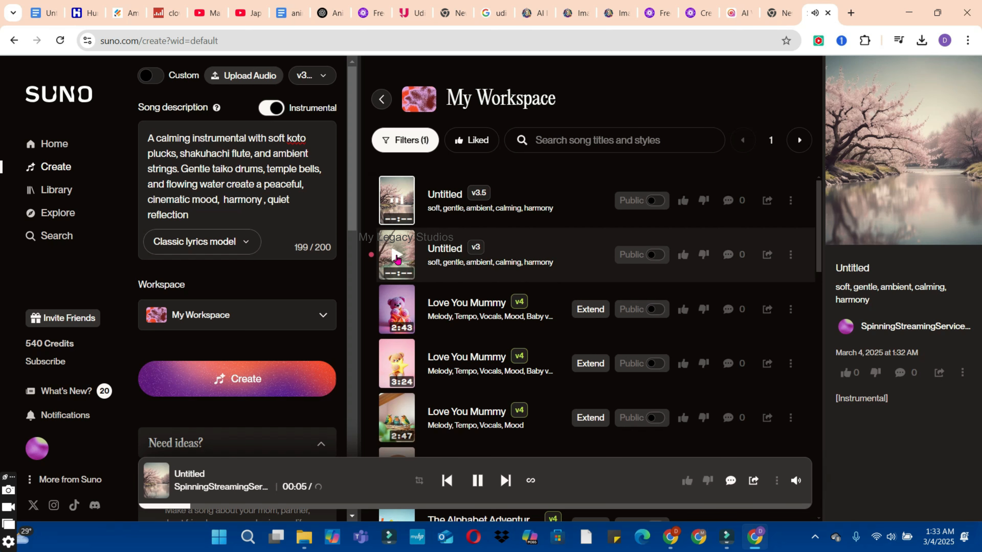
pyautogui.click(399, 199)
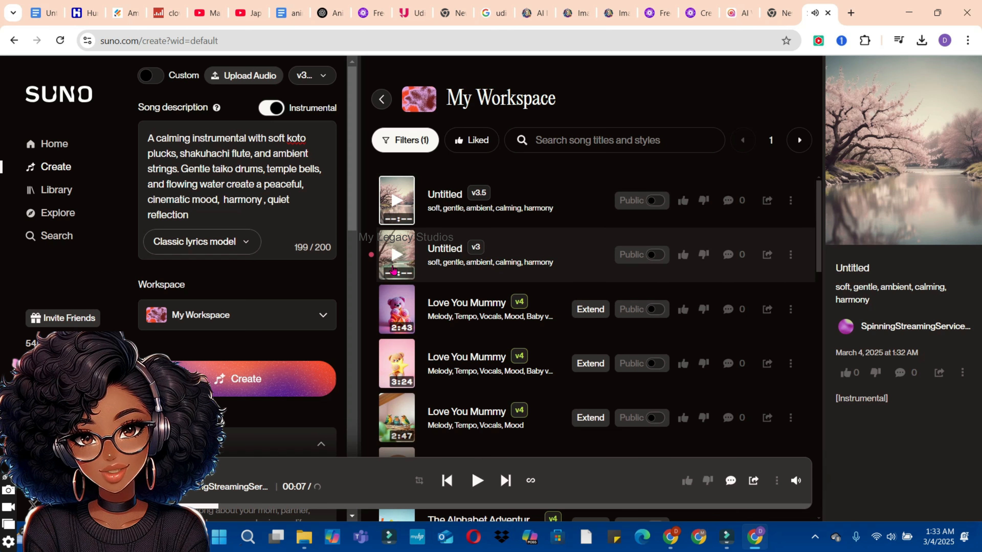
pyautogui.click(397, 254)
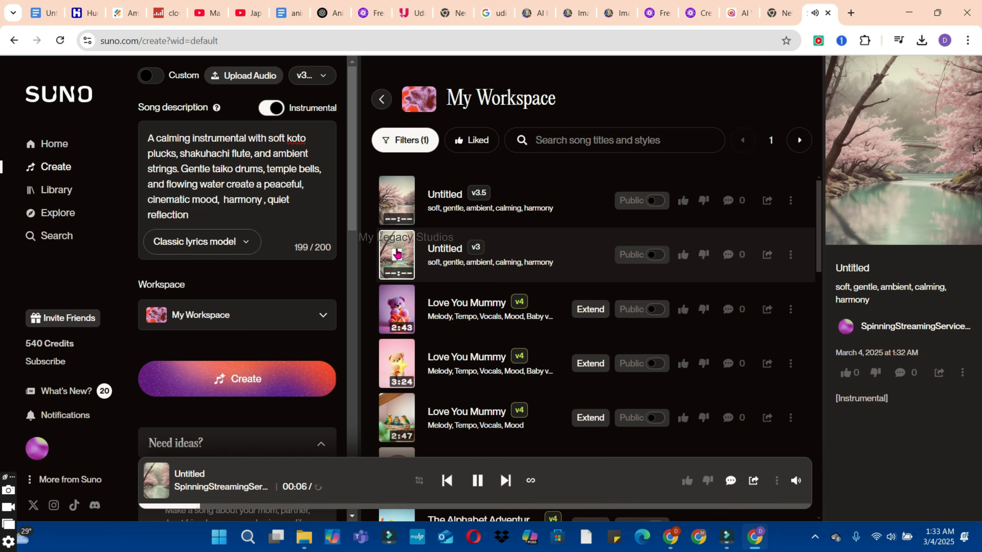
pyautogui.click(397, 253)
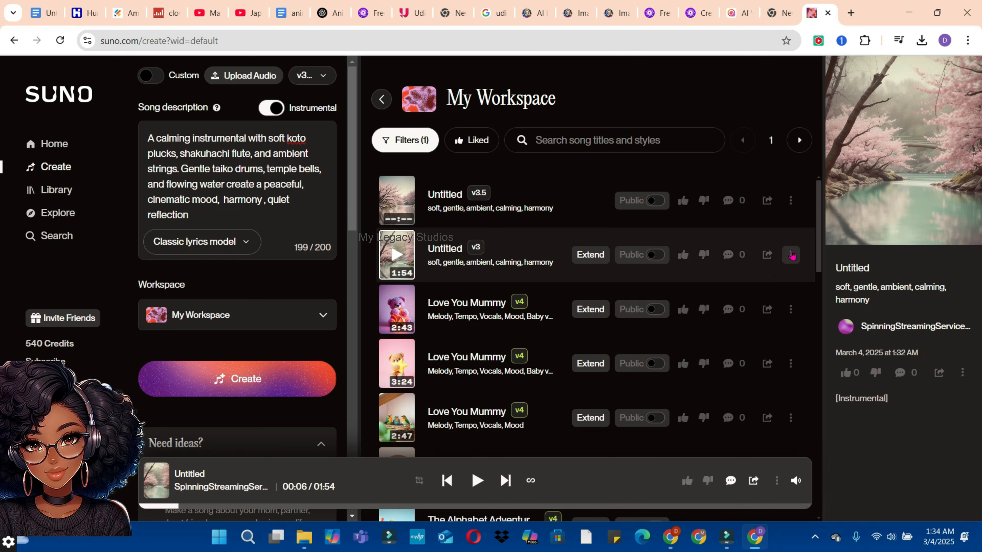
# Step: Download the Untitled v3 track from Suno as MP3 Audio
pyautogui.click(790, 255)
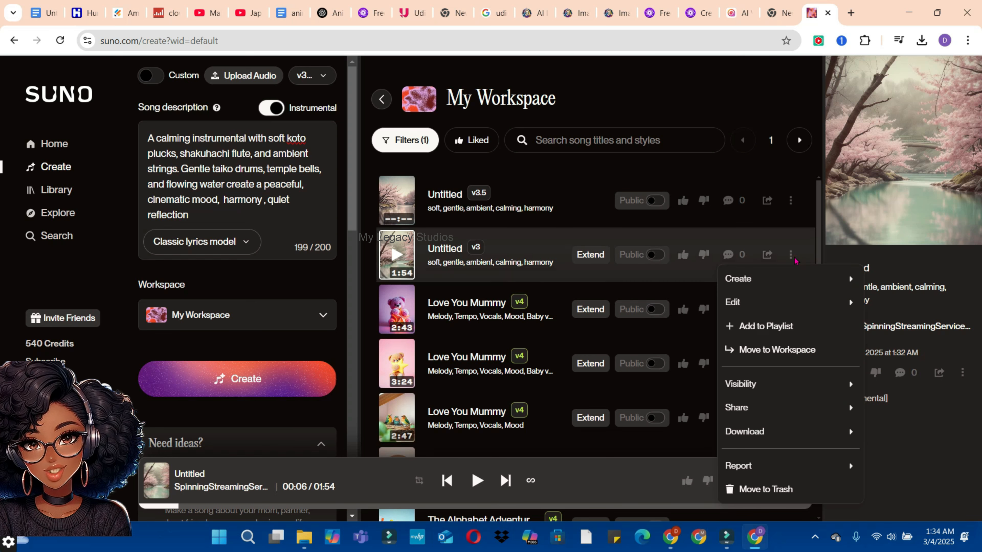
pyautogui.click(751, 432)
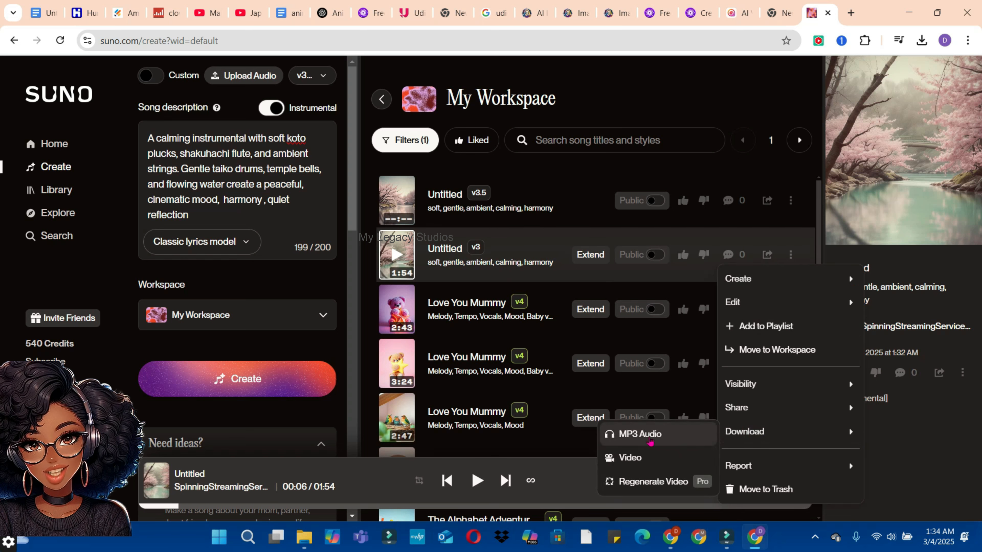
pyautogui.click(650, 434)
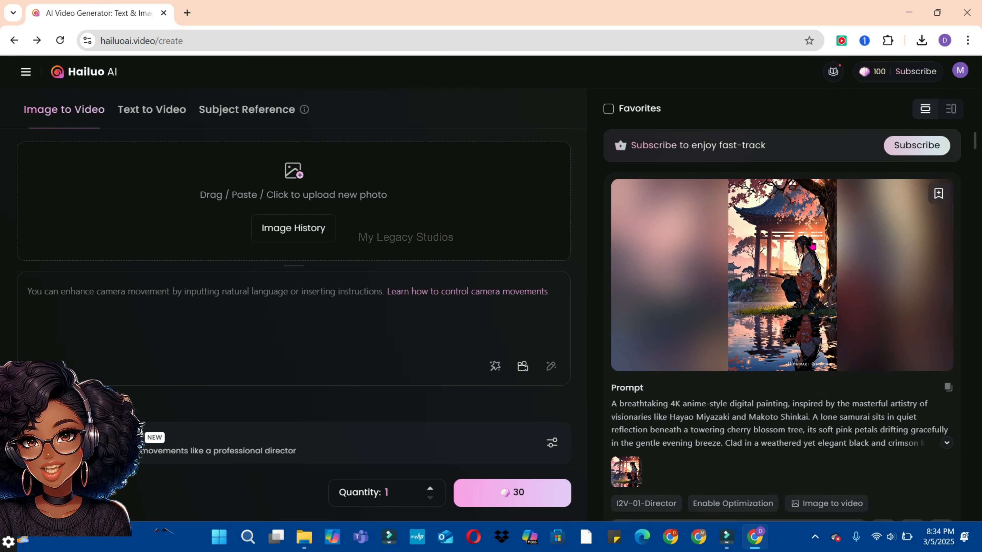
# Step: Open the generated samurai video in Hailuo AI and download it
pyautogui.moveTo(974, 141)
pyautogui.mouseDown()
pyautogui.moveTo(974, 164)
pyautogui.moveTo(974, 142)
pyautogui.mouseUp()
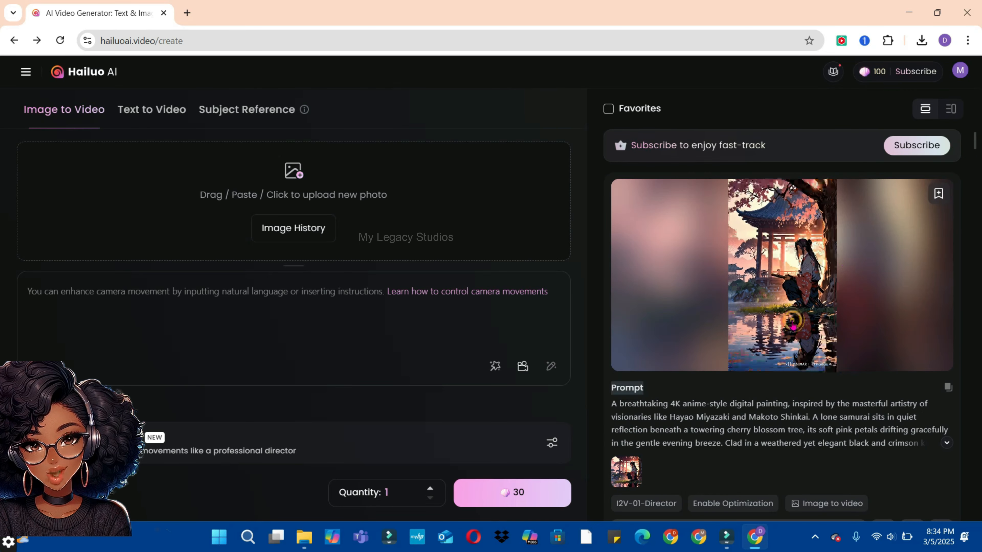
pyautogui.click(790, 316)
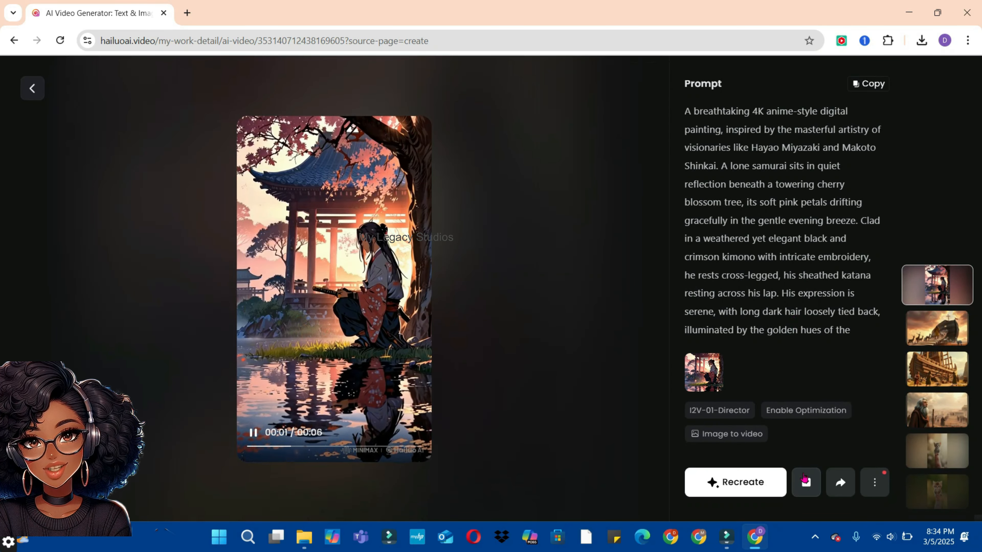
pyautogui.click(809, 482)
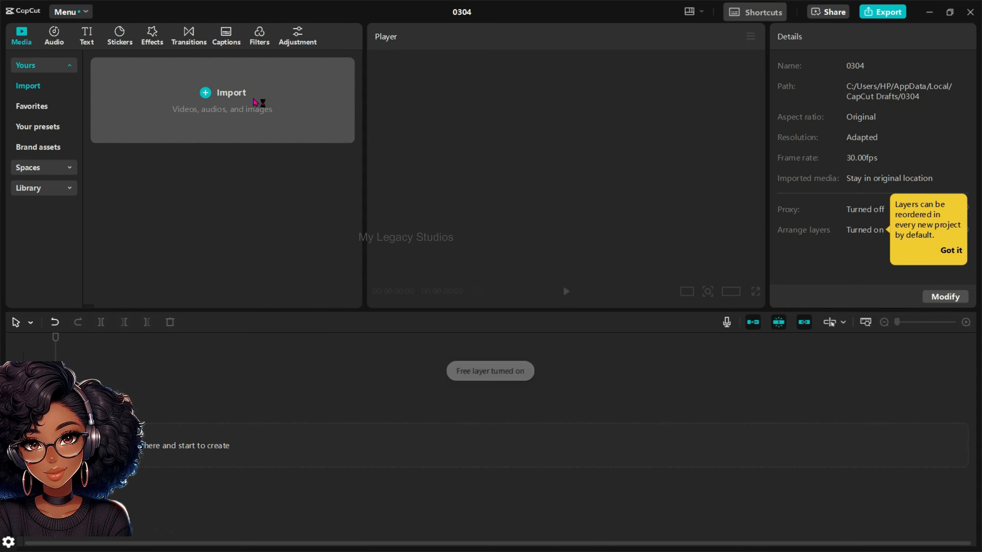
# Step: Import the Untitled audio and the Leonardo samurai image from Downloads into a CapCut project
pyautogui.click(254, 99)
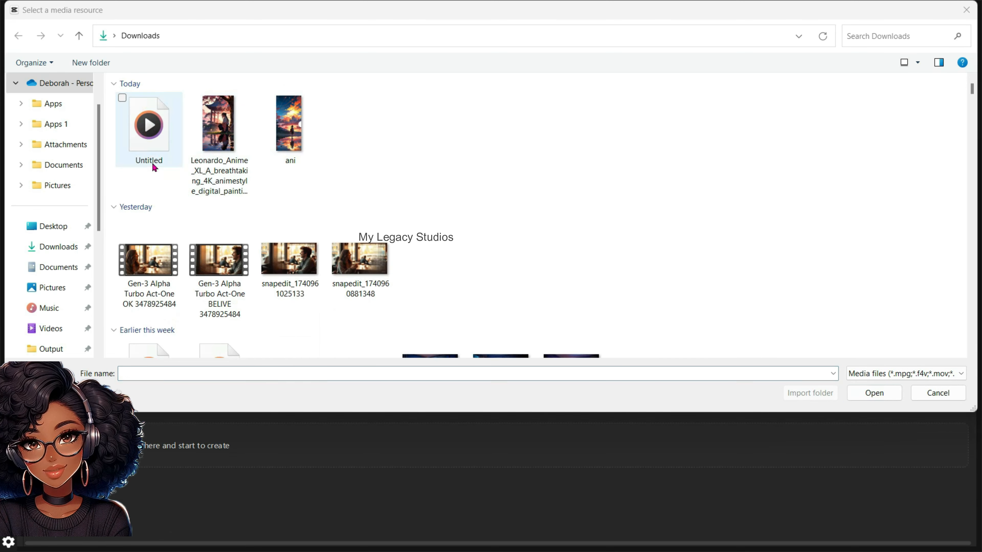
pyautogui.click(152, 167)
pyautogui.keyDown('ctrl'); pyautogui.click(240, 140); pyautogui.keyUp('ctrl')
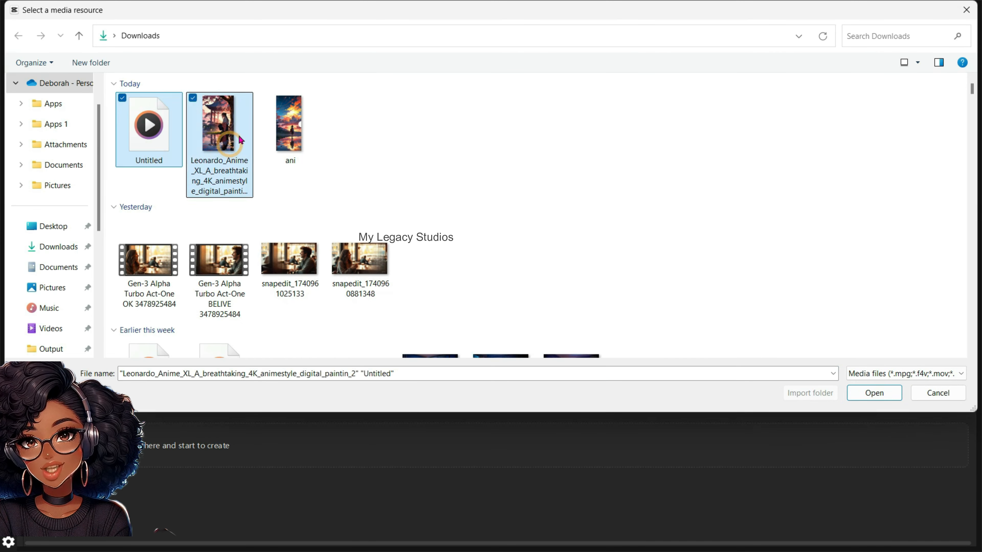
pyautogui.click(875, 393)
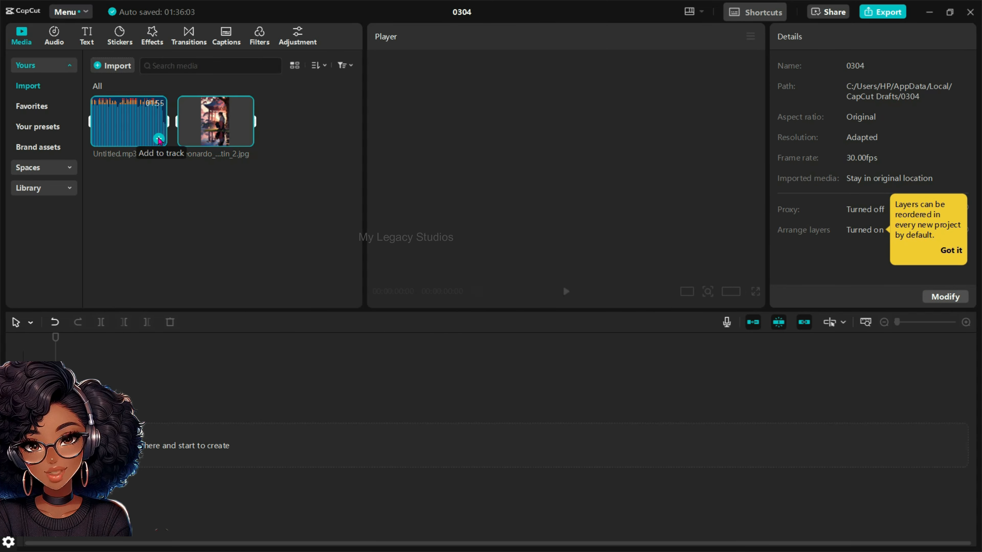
# Step: Add Untitled.mp3 and the Leonardo samurai image to the CapCut timeline and select the image clip
pyautogui.click(158, 138)
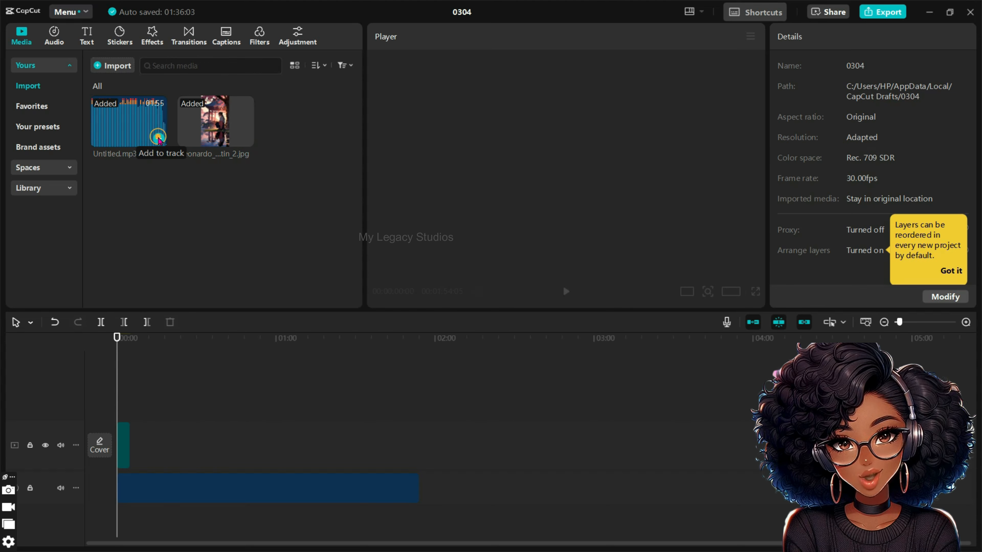
pyautogui.moveTo(157, 137)
pyautogui.mouseDown()
pyautogui.moveTo(275, 365)
pyautogui.moveTo(239, 475)
pyautogui.moveTo(128, 522)
pyautogui.moveTo(93, 108)
pyautogui.moveTo(145, 134)
pyautogui.mouseUp()
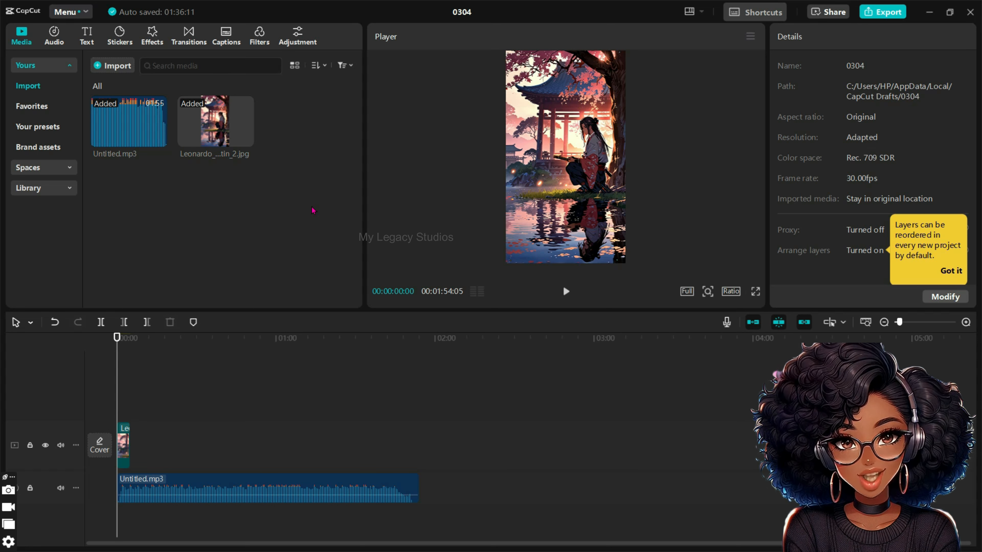
pyautogui.moveTo(208, 105); pyautogui.dragTo(136, 443)
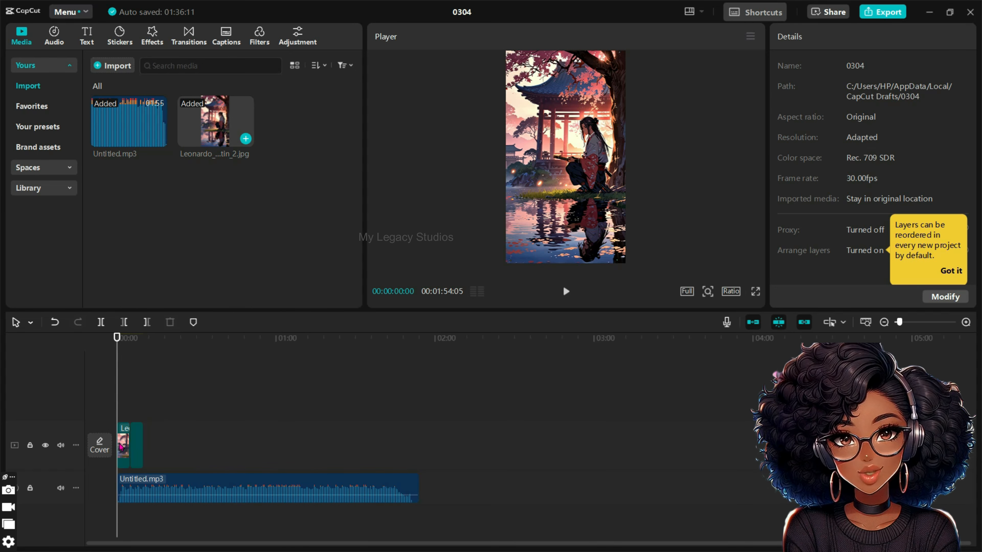
pyautogui.click(128, 443)
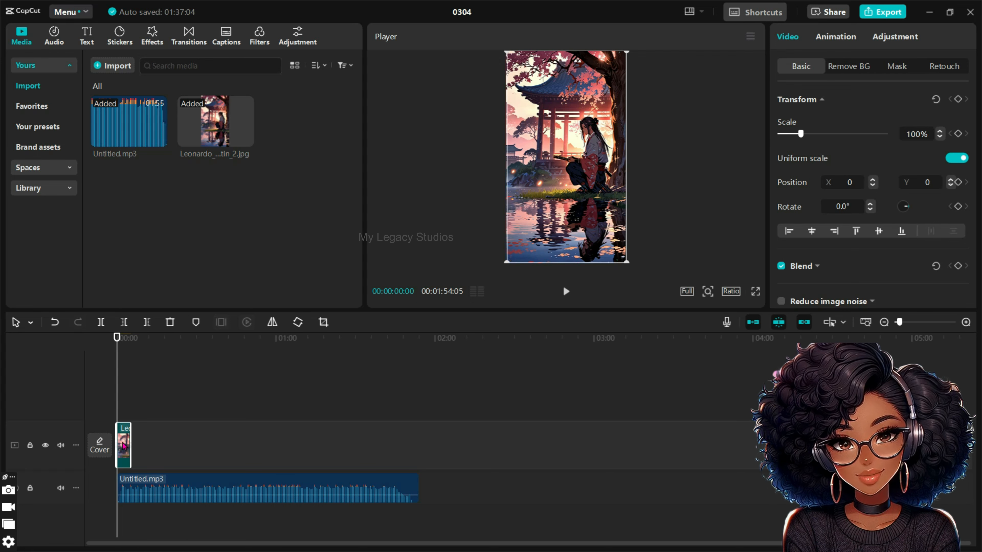
# Step: Duplicate the samurai image clip on the timeline, placing the copy directly after the original
pyautogui.rightClick(123, 446)
pyautogui.click(166, 53)
pyautogui.hotkey('ctrl', 'v')
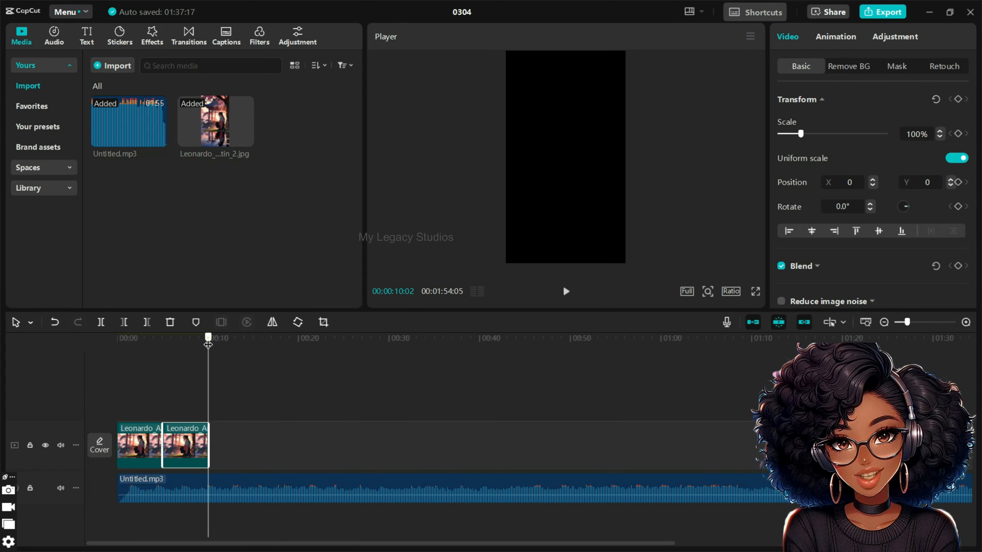
# Step: Trim the end of the Untitled.mp3 clip to the end of the second image clip and lower its volume to -9.6 dB
pyautogui.moveTo(209, 339); pyautogui.dragTo(210, 343)
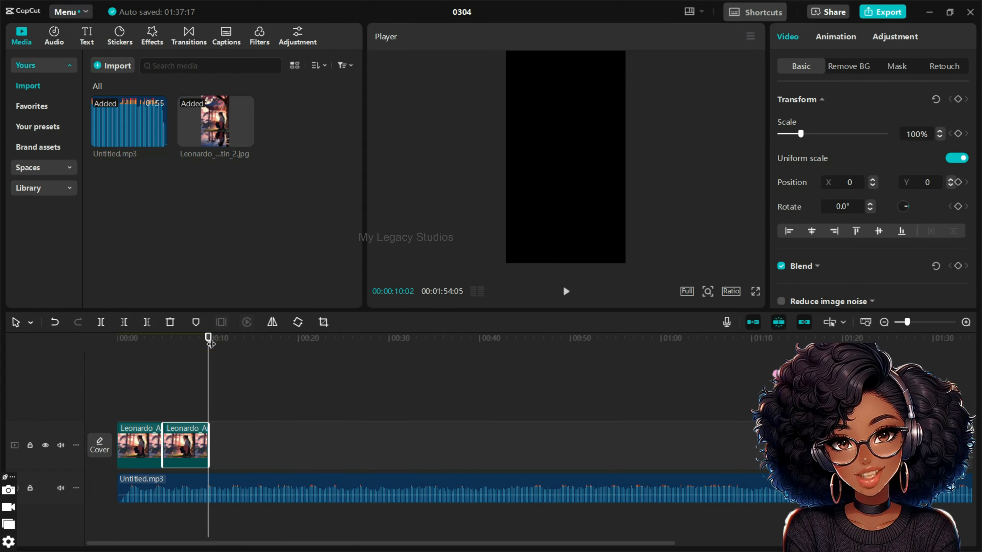
pyautogui.click(147, 324)
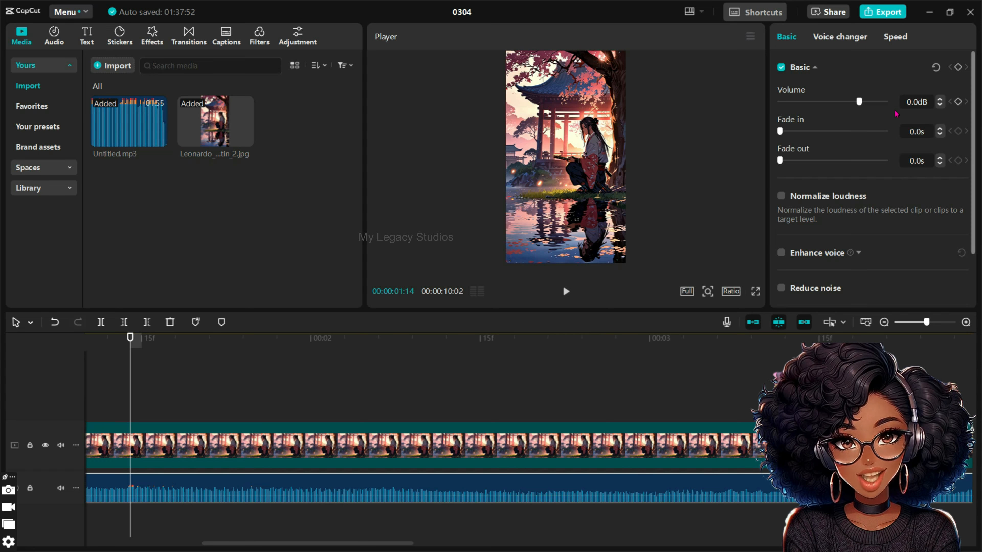
pyautogui.click(642, 487)
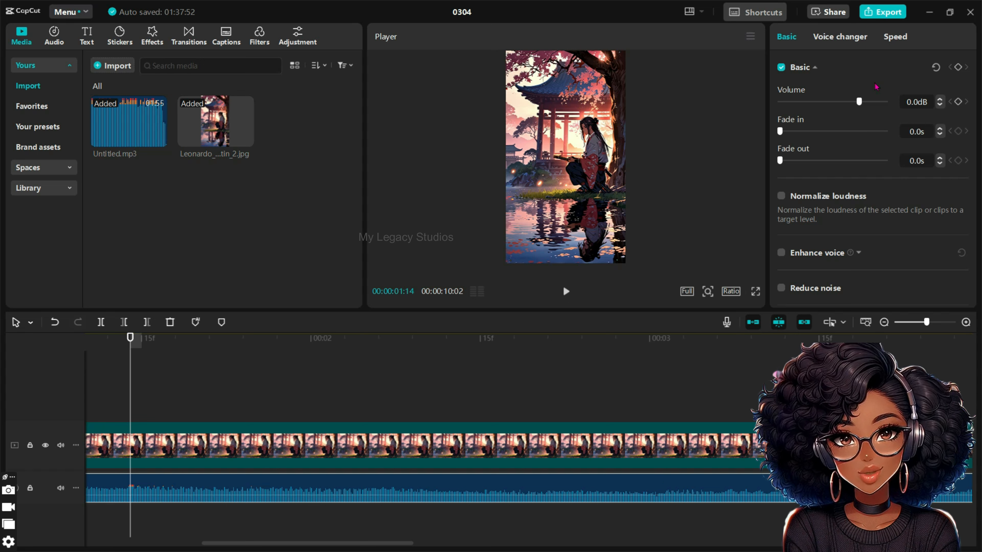
pyautogui.moveTo(858, 103); pyautogui.dragTo(844, 108)
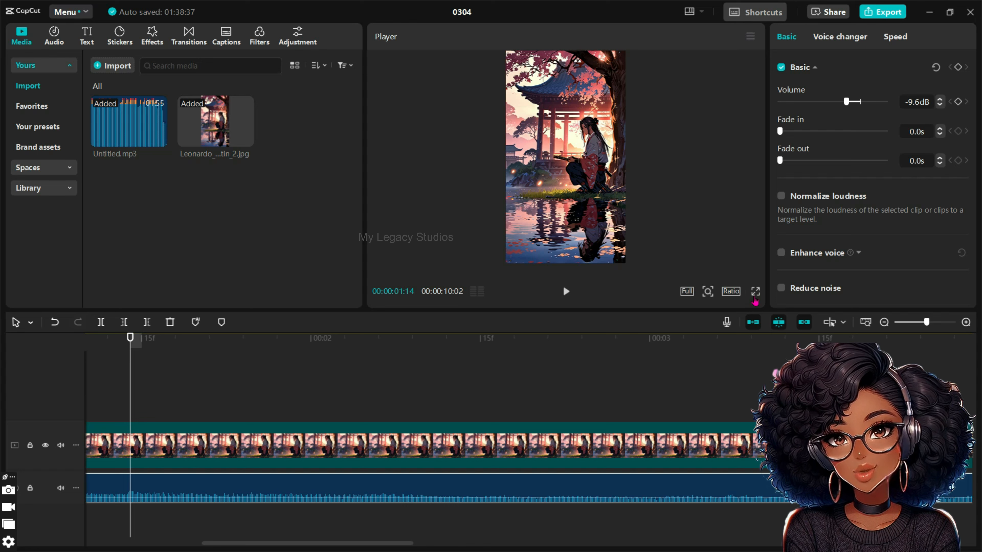
# Step: Cut the quiet opening of Untitled.mp3 before 00:00:01:09, move the clip to the timeline start, and extend its end to match the image clips
pyautogui.moveTo(131, 338); pyautogui.dragTo(44, 342)
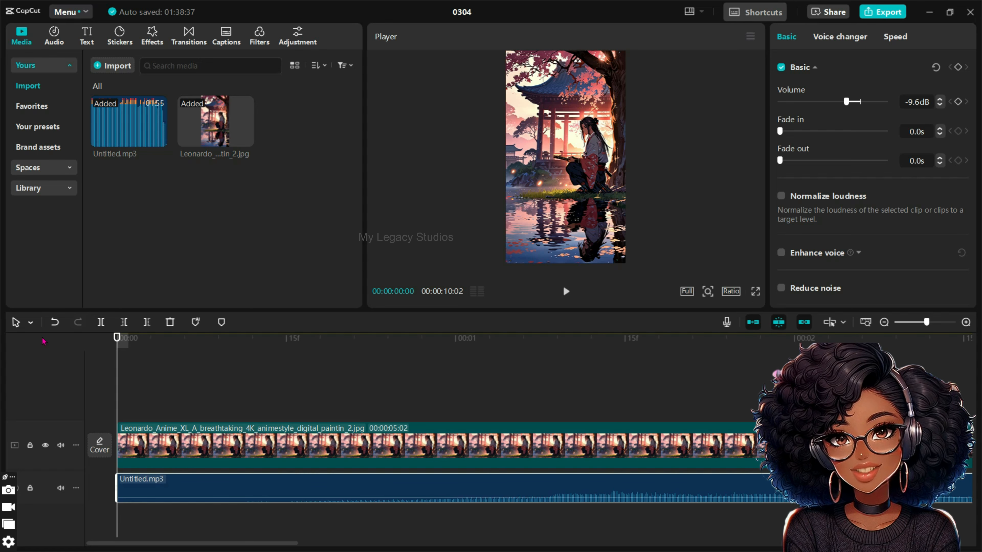
pyautogui.moveTo(737, 337); pyautogui.dragTo(555, 374)
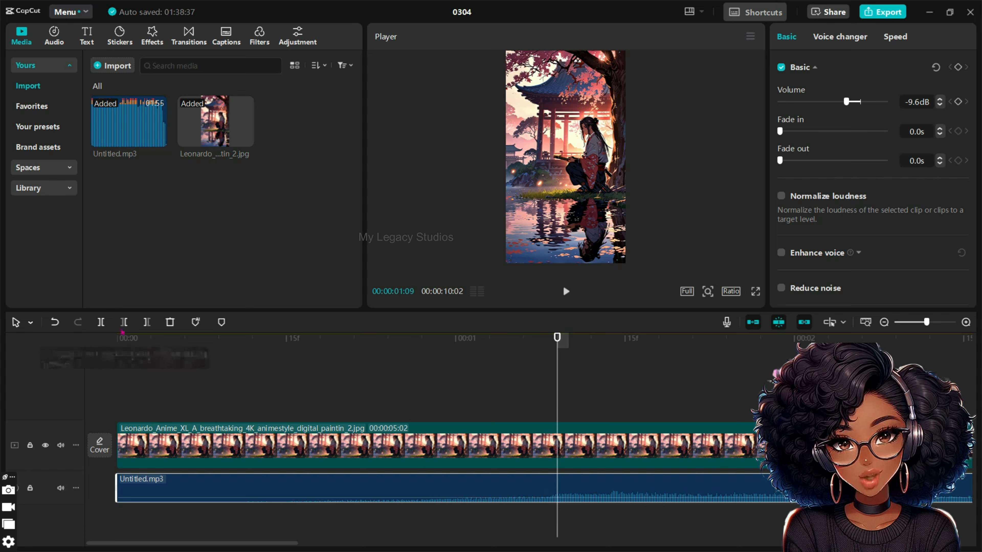
pyautogui.click(124, 322)
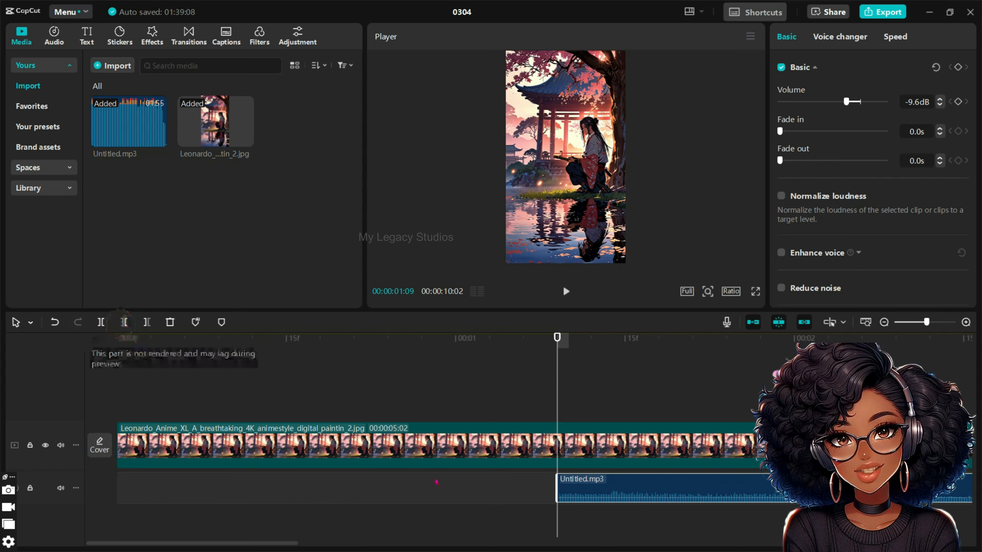
pyautogui.moveTo(637, 484); pyautogui.dragTo(283, 496)
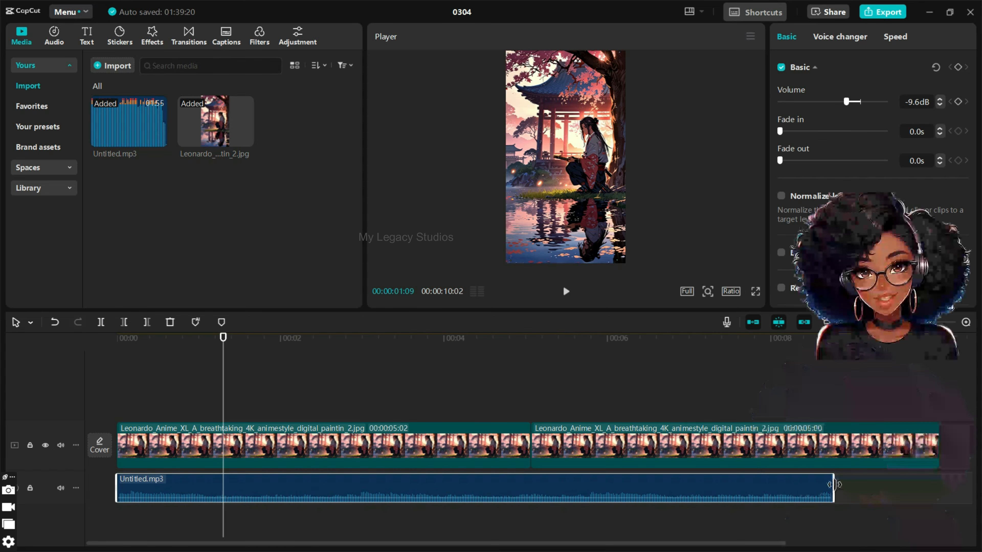
pyautogui.moveTo(834, 485); pyautogui.dragTo(935, 478)
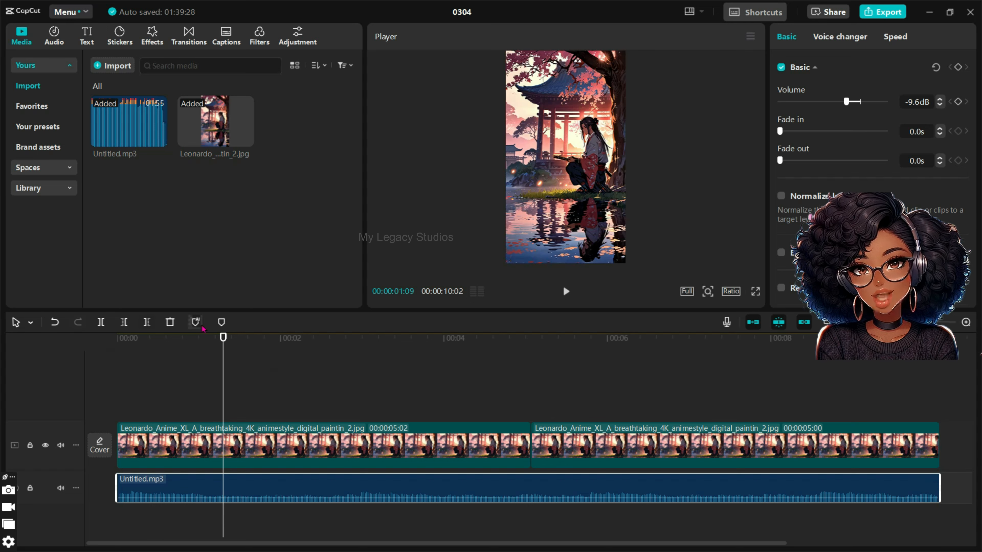
# Step: Play the combined image and music sequence from the beginning to check it
pyautogui.moveTo(222, 339); pyautogui.dragTo(116, 339)
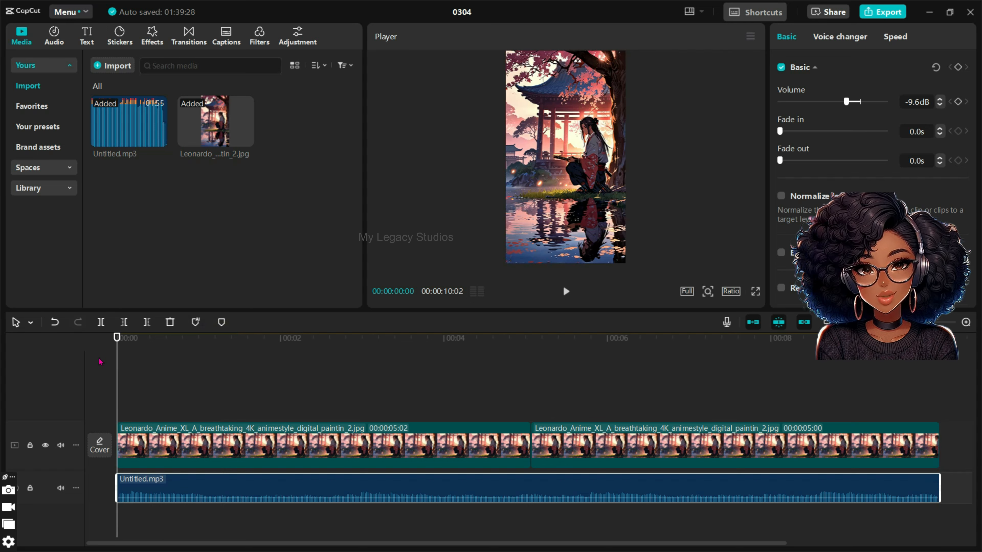
pyautogui.press('space')
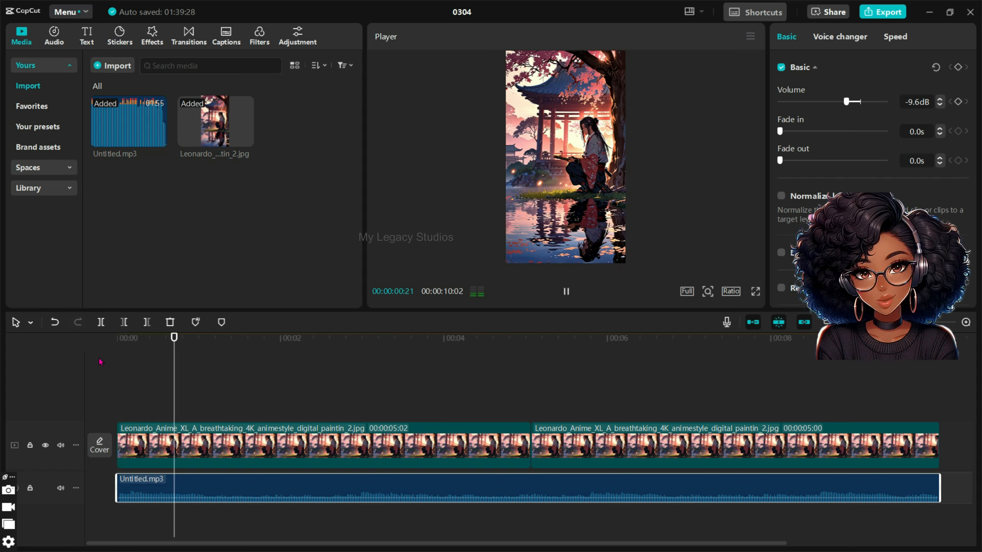
pyautogui.press('space')
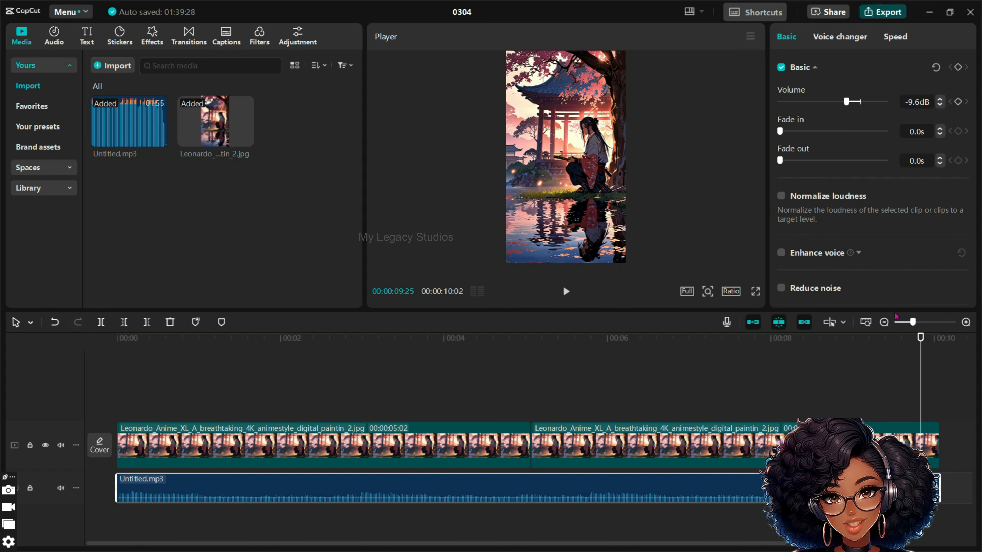
# Step: Set up the video export with the name anime, 4K resolution and Higher bit rate
pyautogui.click(884, 9)
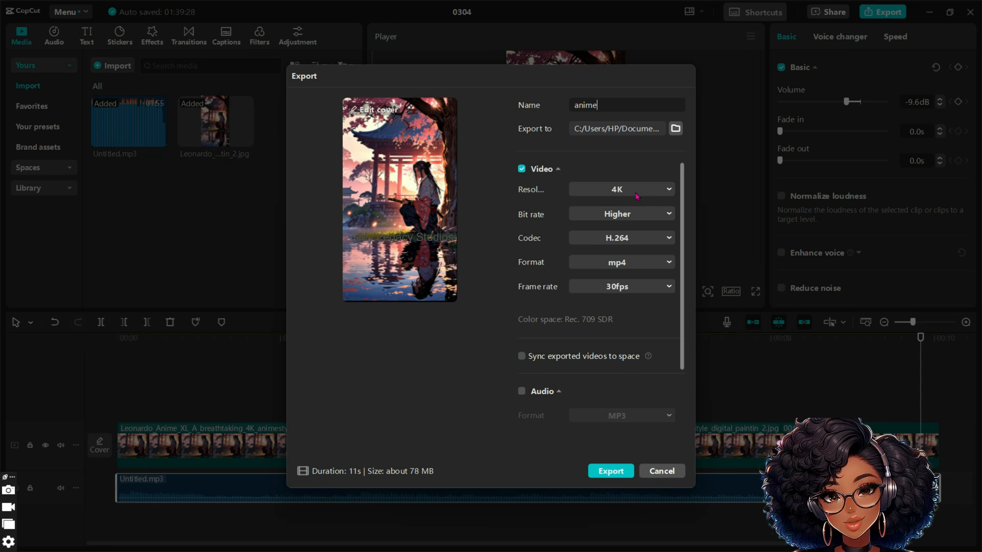
pyautogui.click(636, 192)
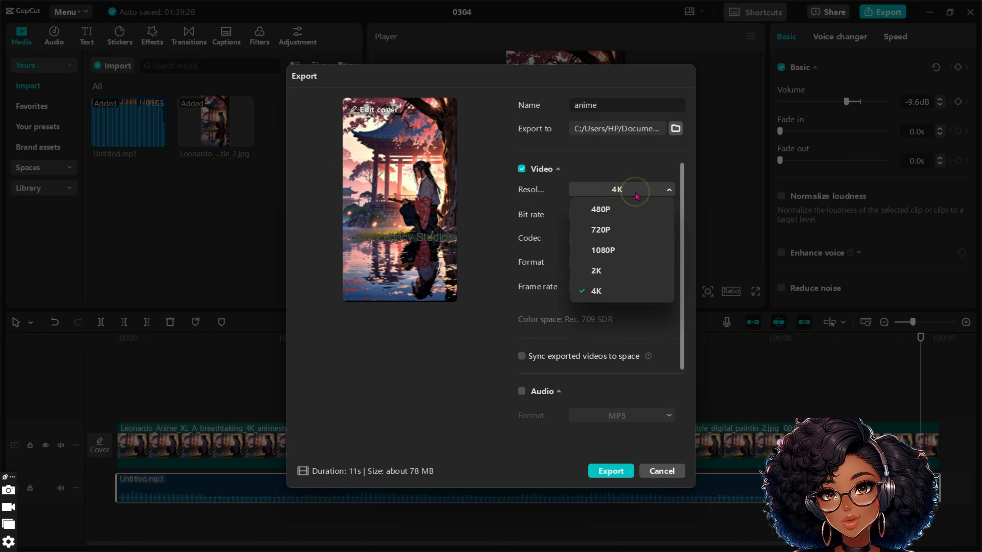
pyautogui.click(613, 292)
pyautogui.click(630, 215)
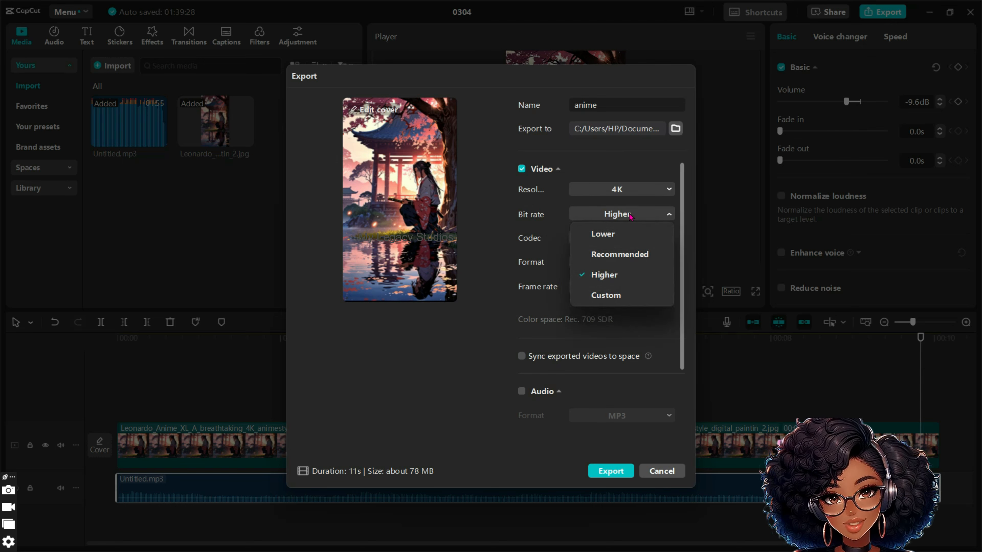
pyautogui.click(468, 304)
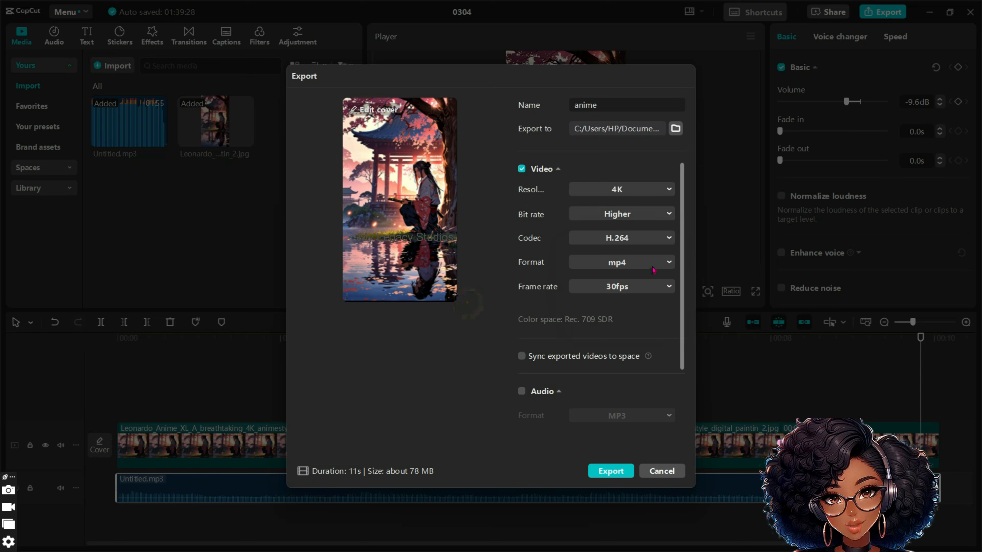